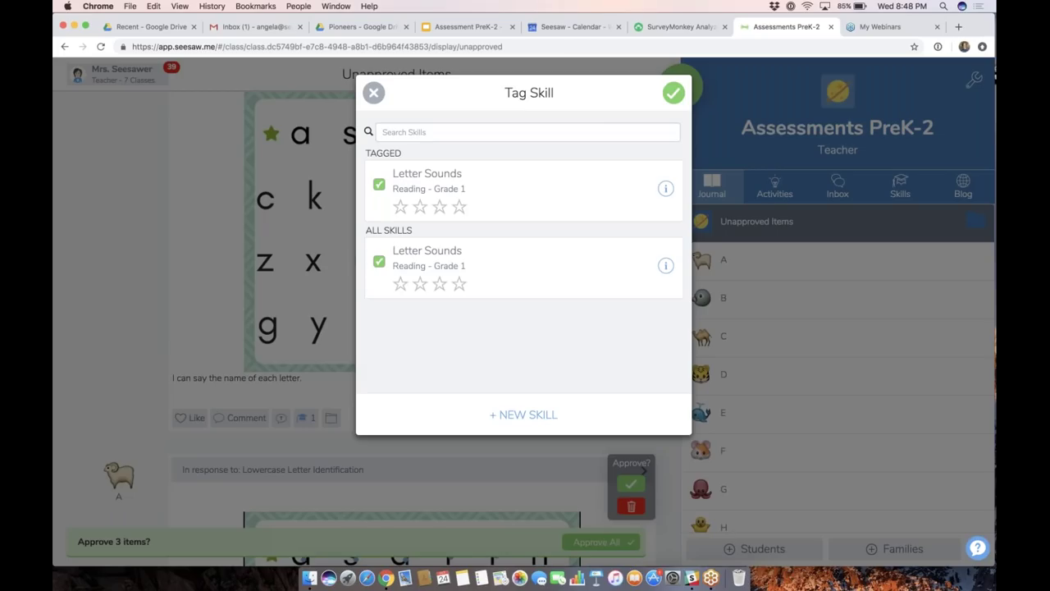
Rate the tagged Letter Sounds skill three stars on student B's letter-naming response and save the rating.
click(401, 284)
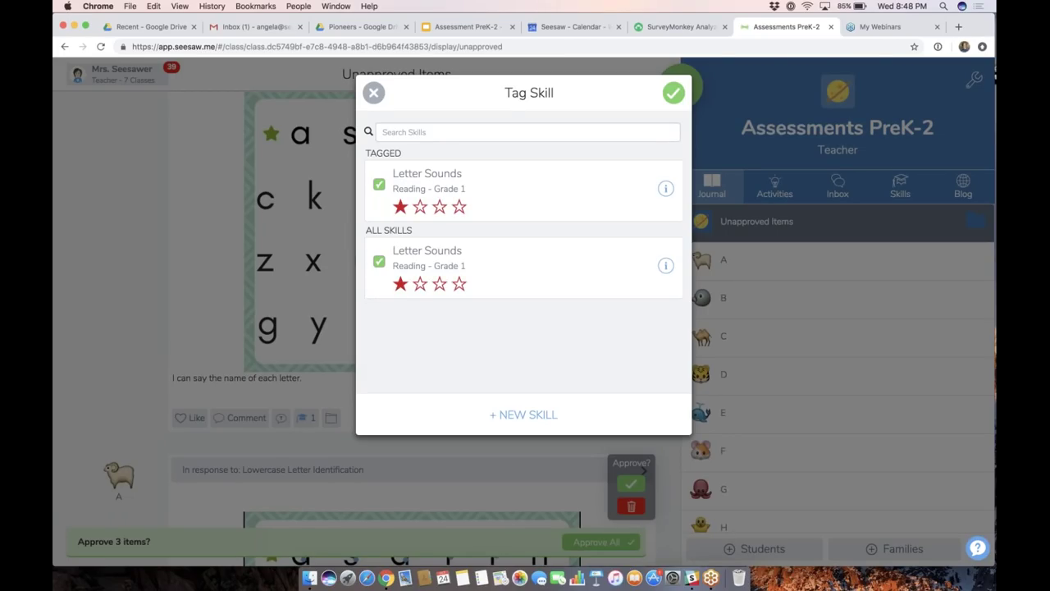
click(439, 284)
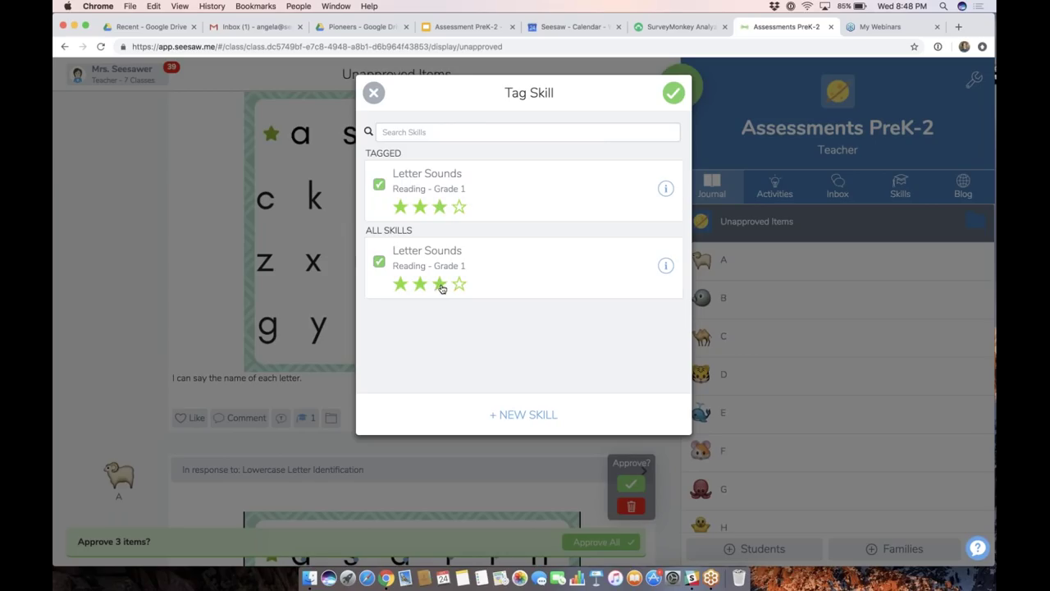
click(459, 284)
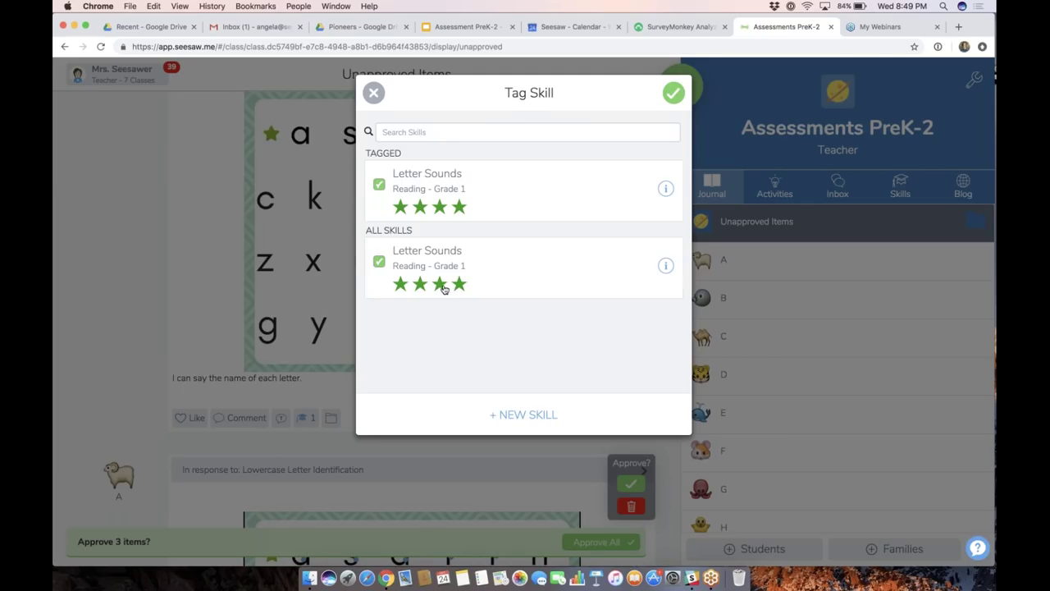
click(440, 285)
click(672, 92)
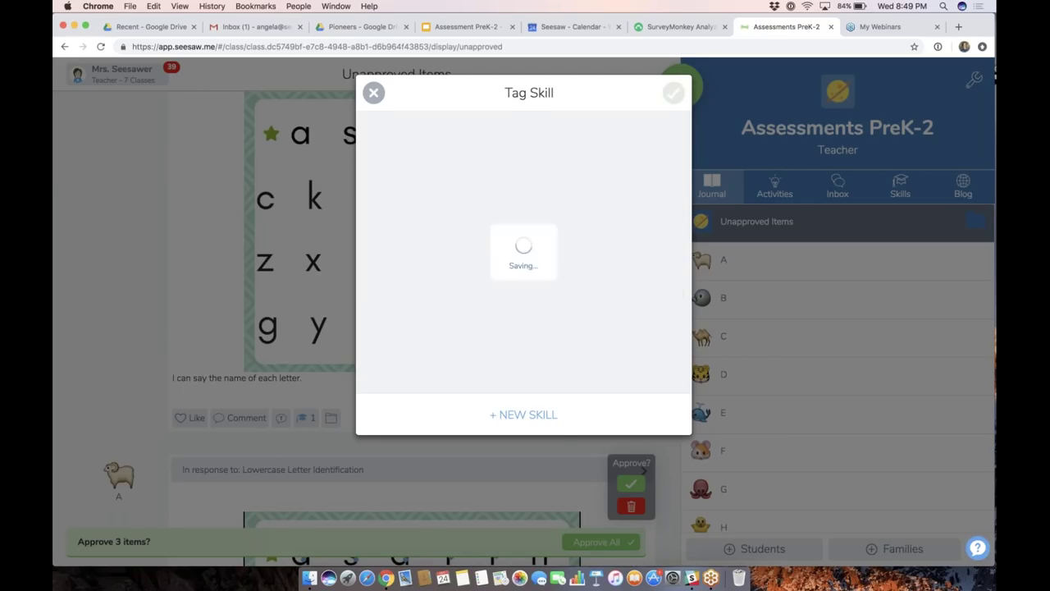
Rate the Letter Sounds skill four stars on student A's Lowercase Letter Identification response and save it.
scroll(482, 250, down, 6)
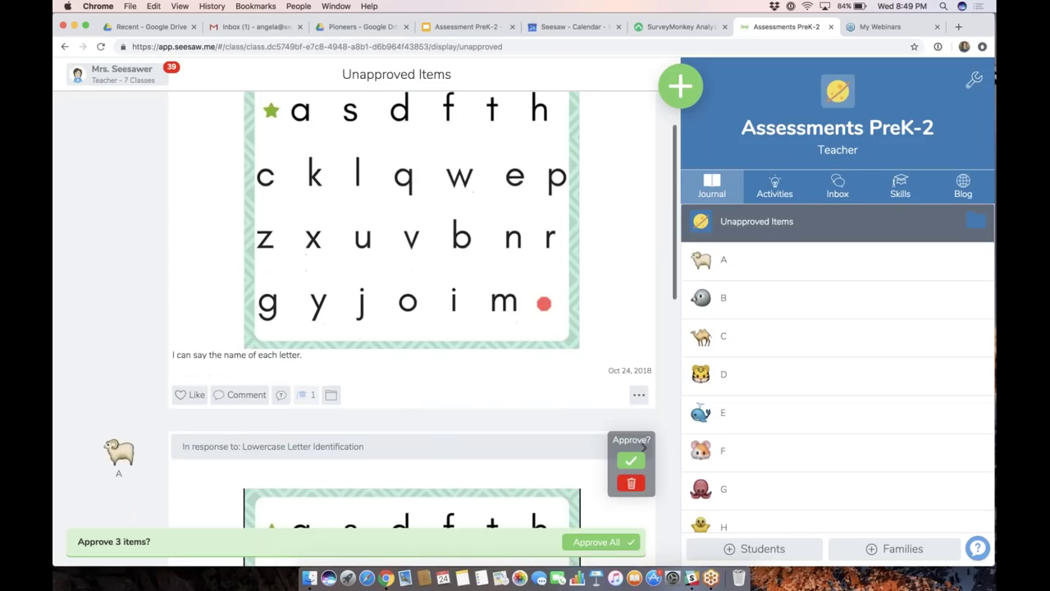
scroll(410, 329, down, 5)
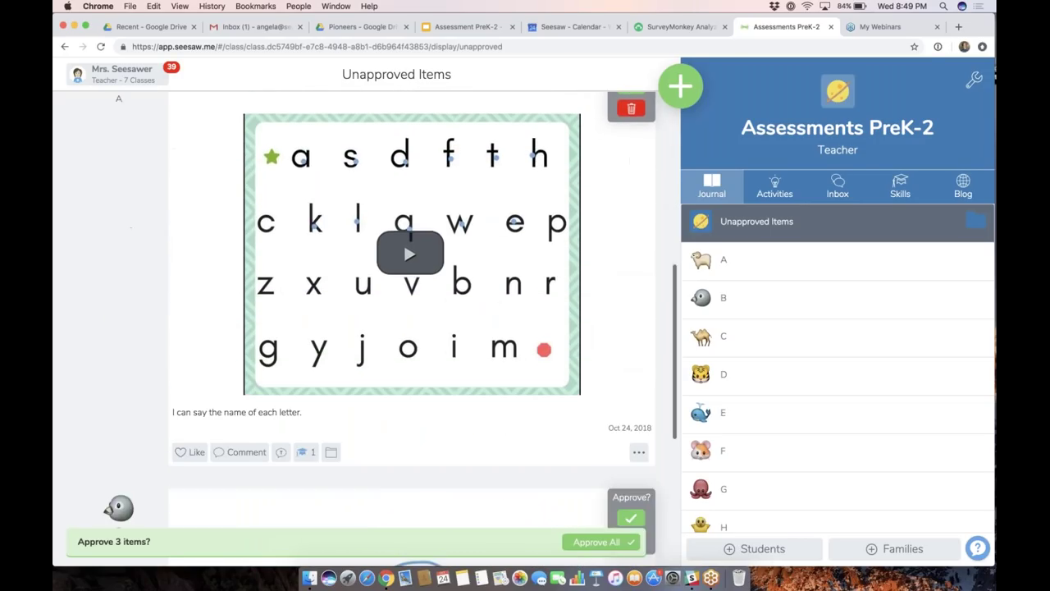
right_click(312, 371)
click(311, 371)
click(306, 369)
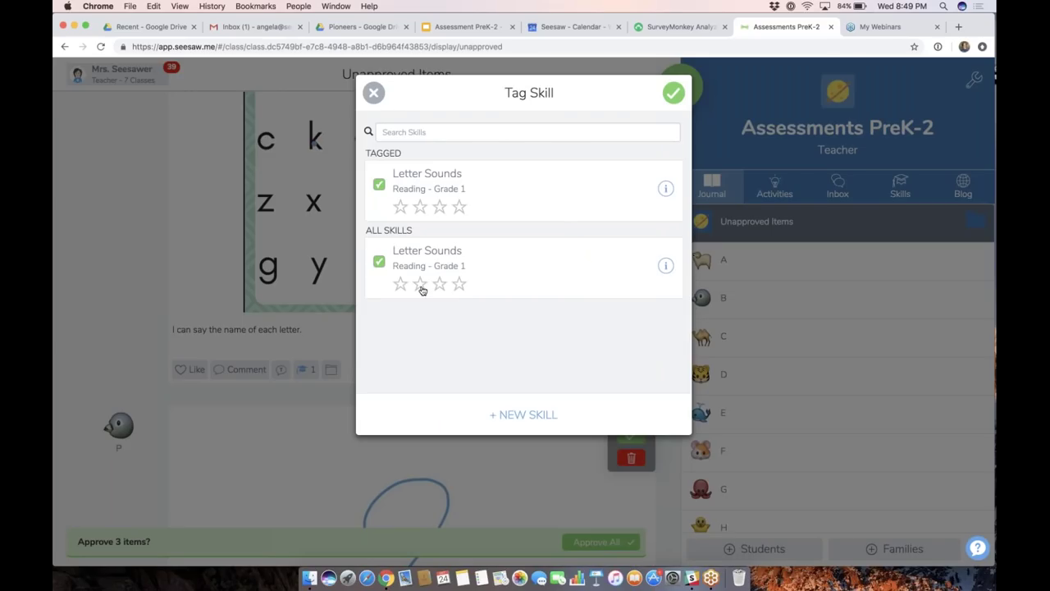
click(420, 286)
click(460, 285)
click(672, 93)
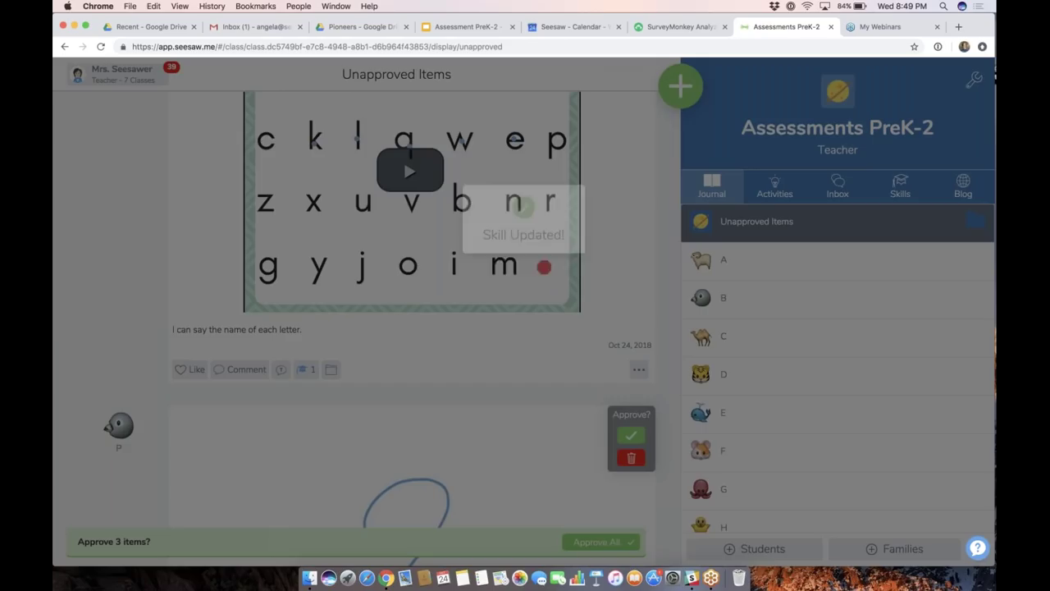
Approve all of the pending unapproved items at once and confirm the approval.
scroll(414, 270, down, 5)
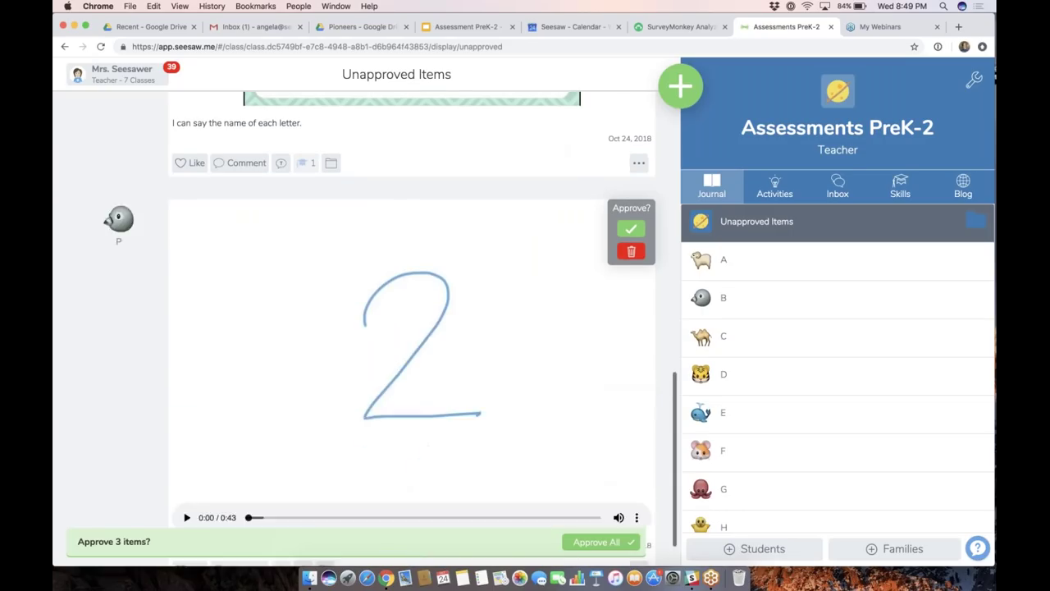
scroll(414, 328, up, 7)
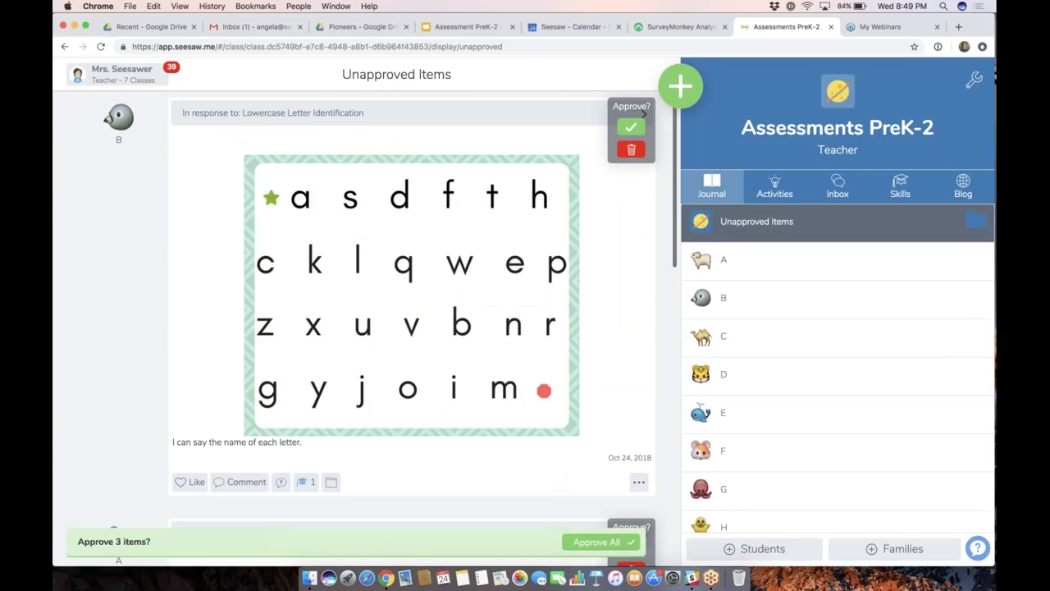
click(596, 542)
click(572, 245)
Open the class journal and check the Letter Sounds rating on student B's response without changing it.
click(710, 195)
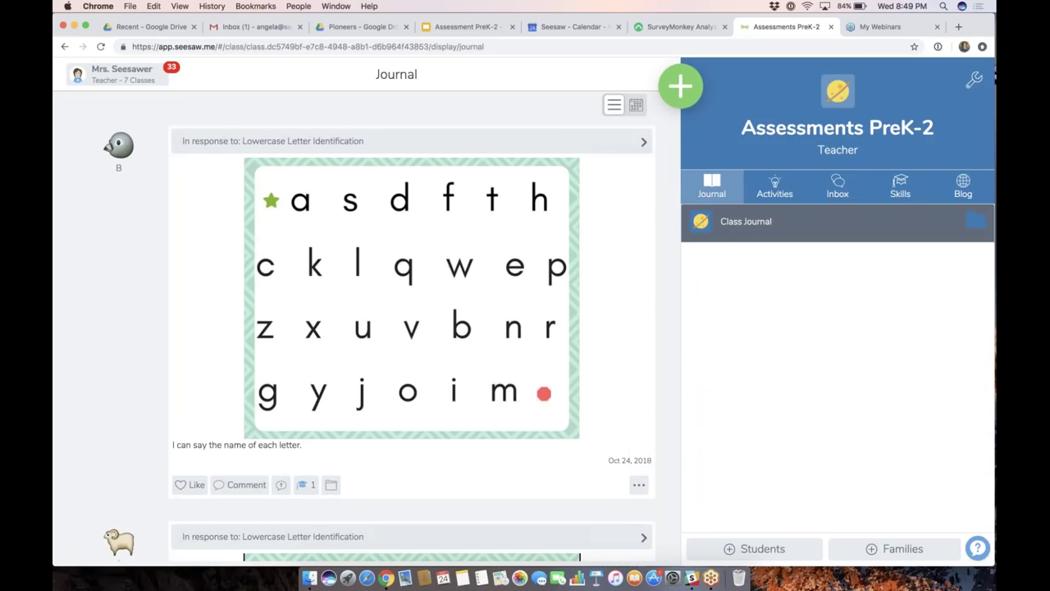
scroll(300, 363, down, 2)
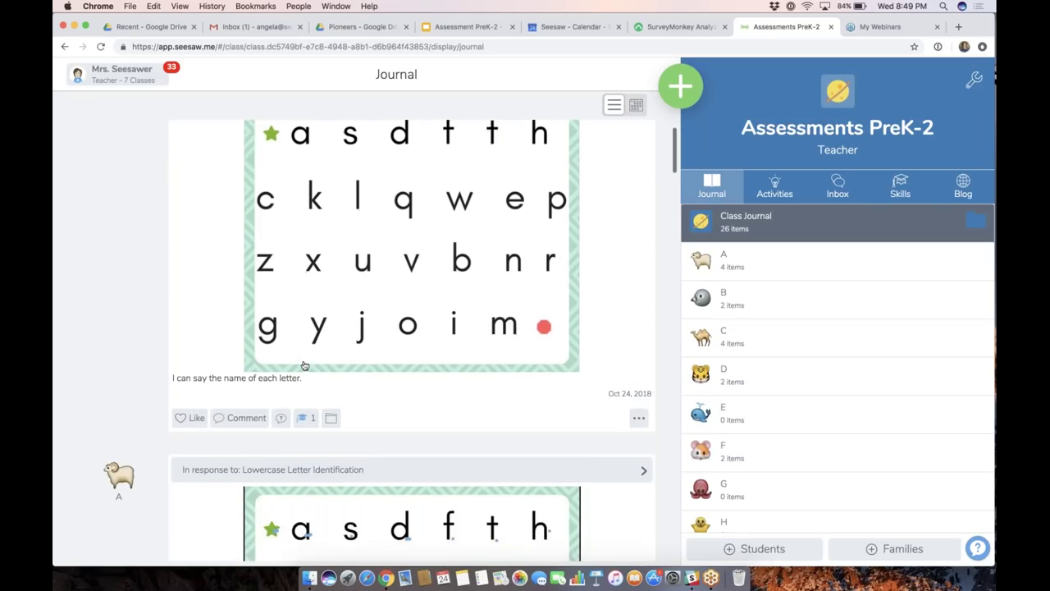
click(303, 419)
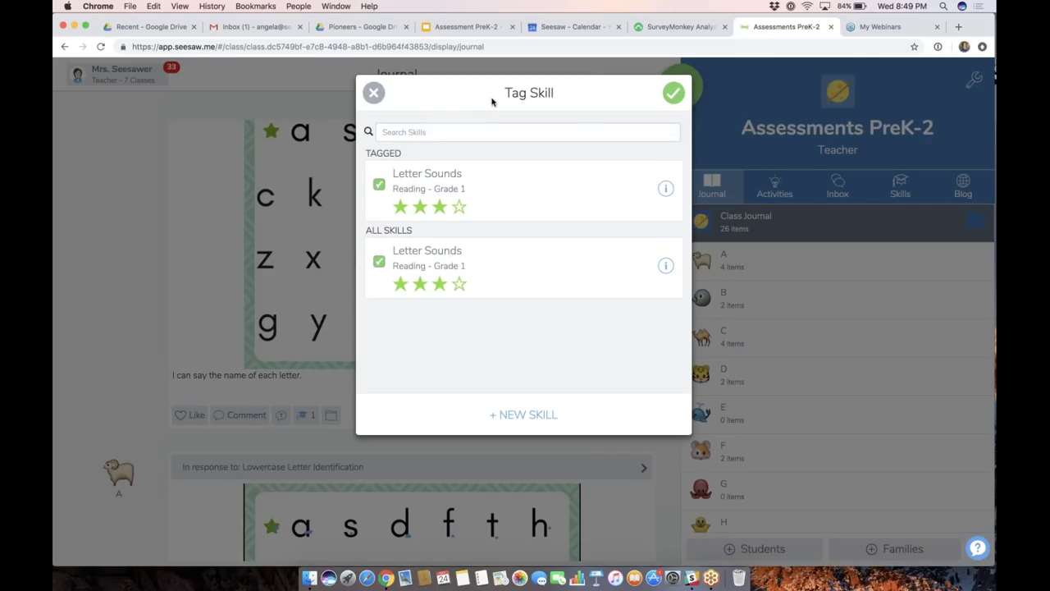
click(374, 93)
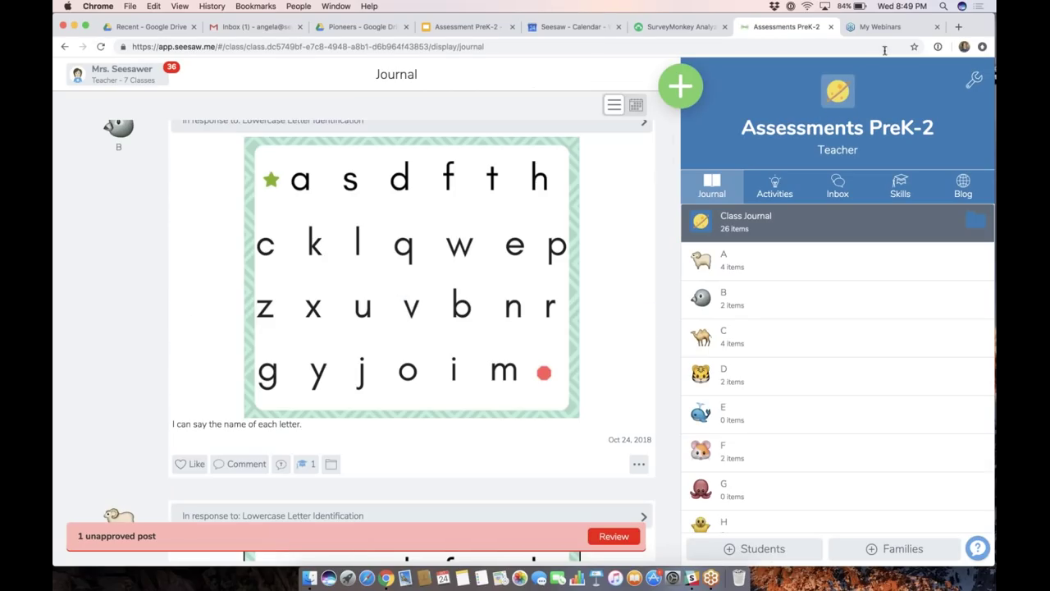
Open the class skills overview and examine the Letter Sounds results across all students.
click(901, 187)
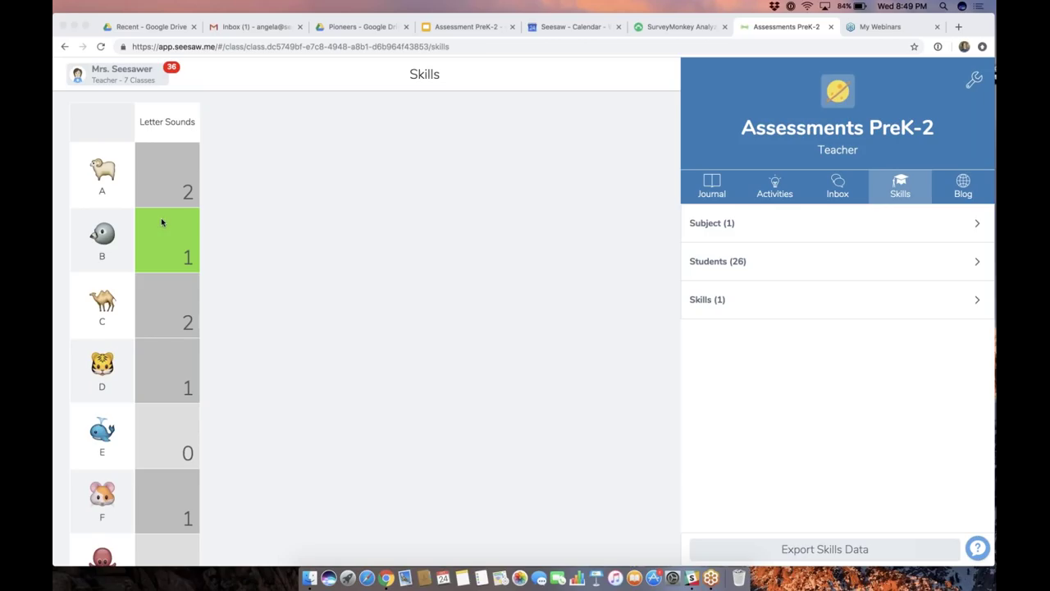
scroll(161, 222, down, 3)
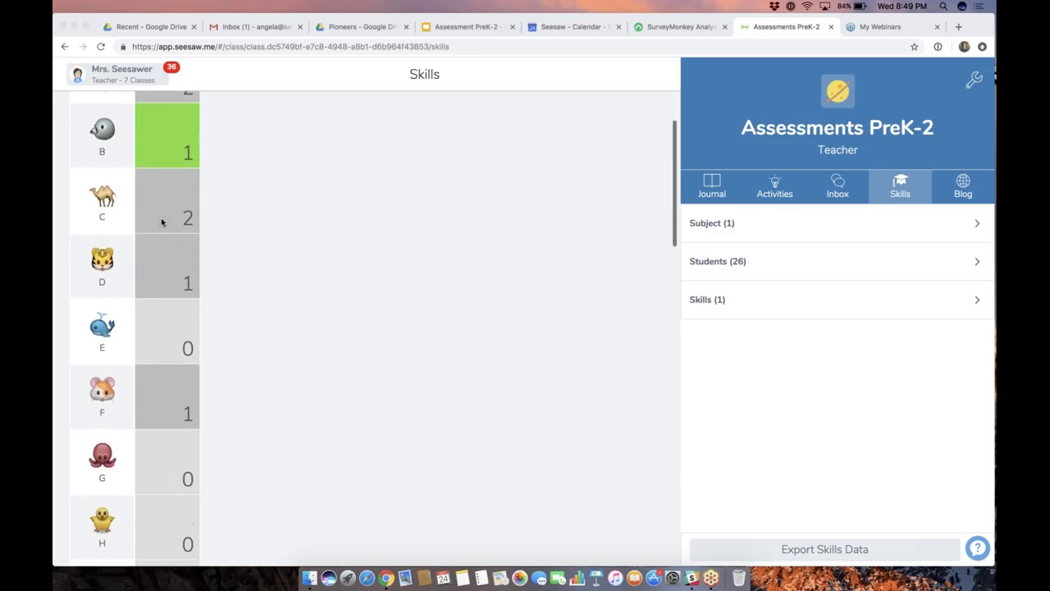
scroll(161, 221, up, 3)
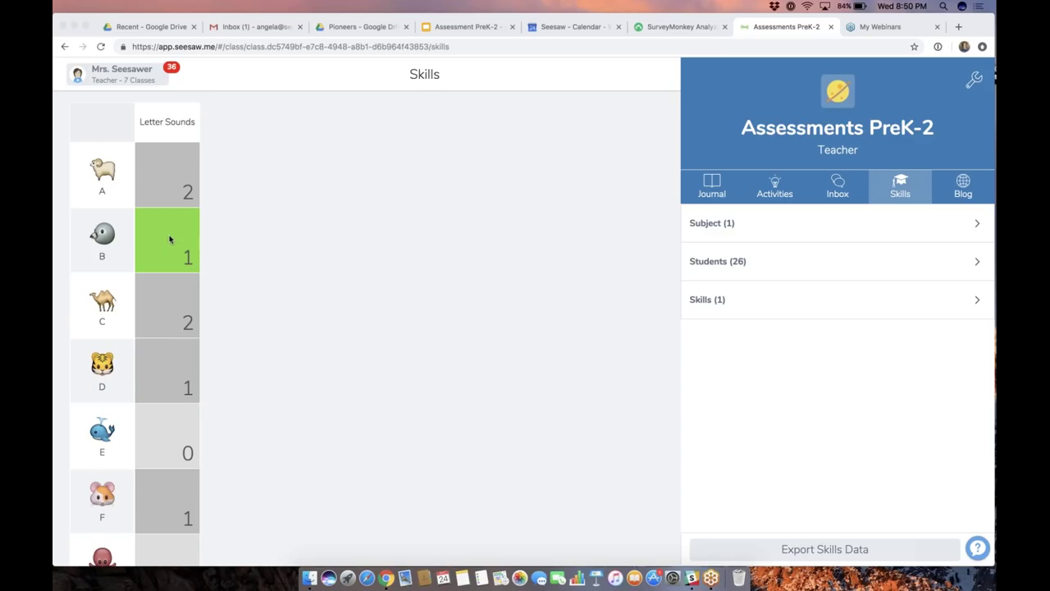
scroll(169, 239, down, 15)
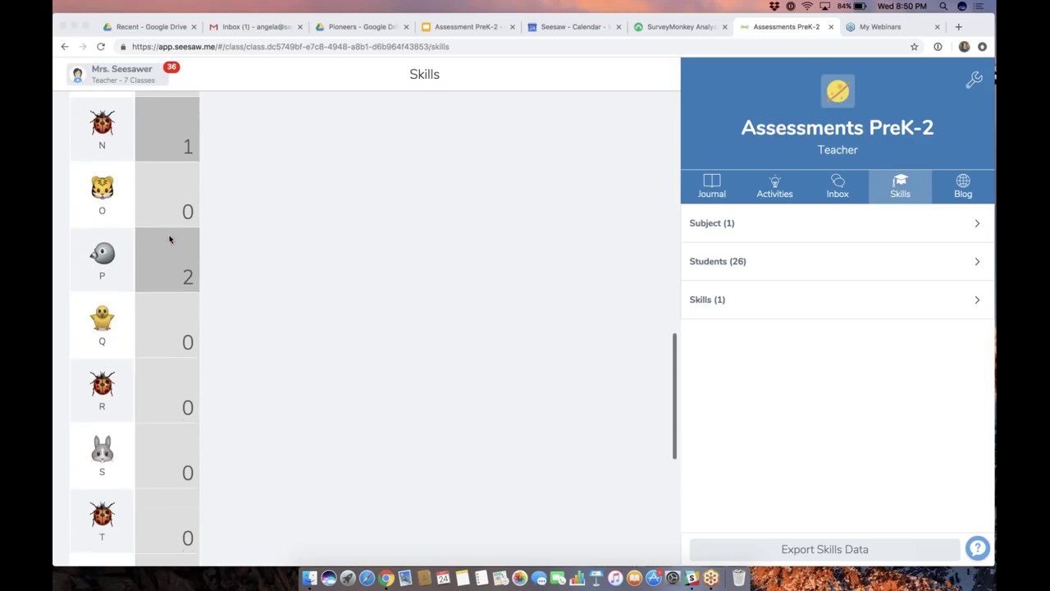
scroll(169, 239, up, 15)
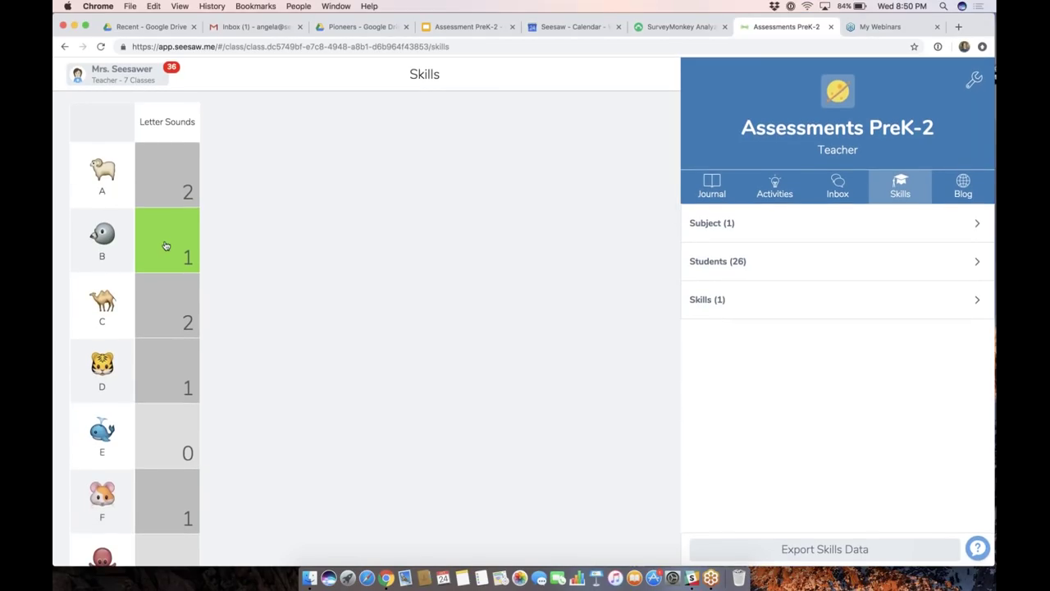
View the post behind student B's Letter Sounds result, and return to the class journal.
click(167, 244)
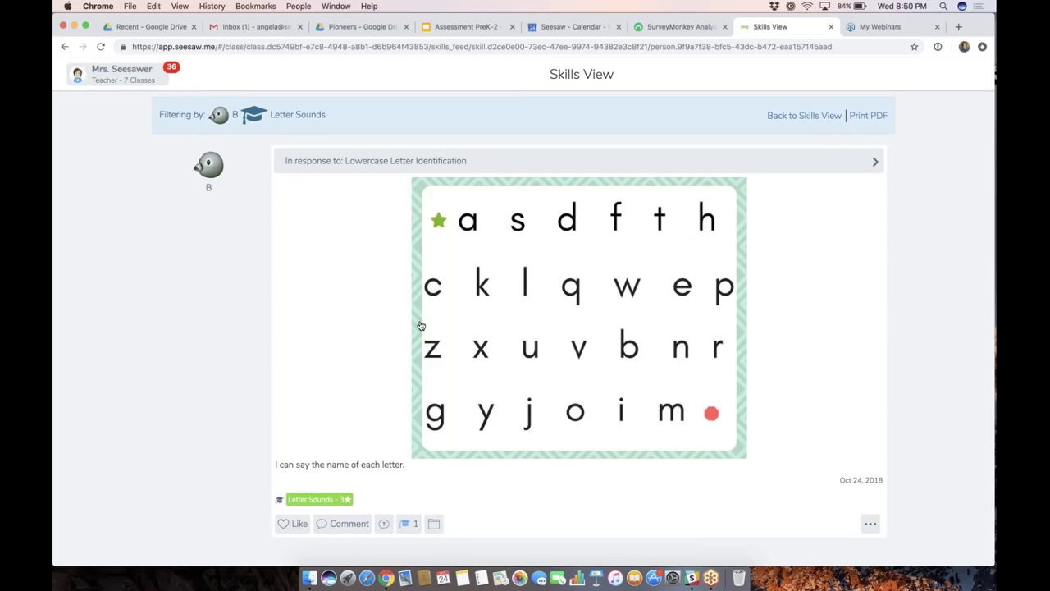
click(65, 46)
click(712, 193)
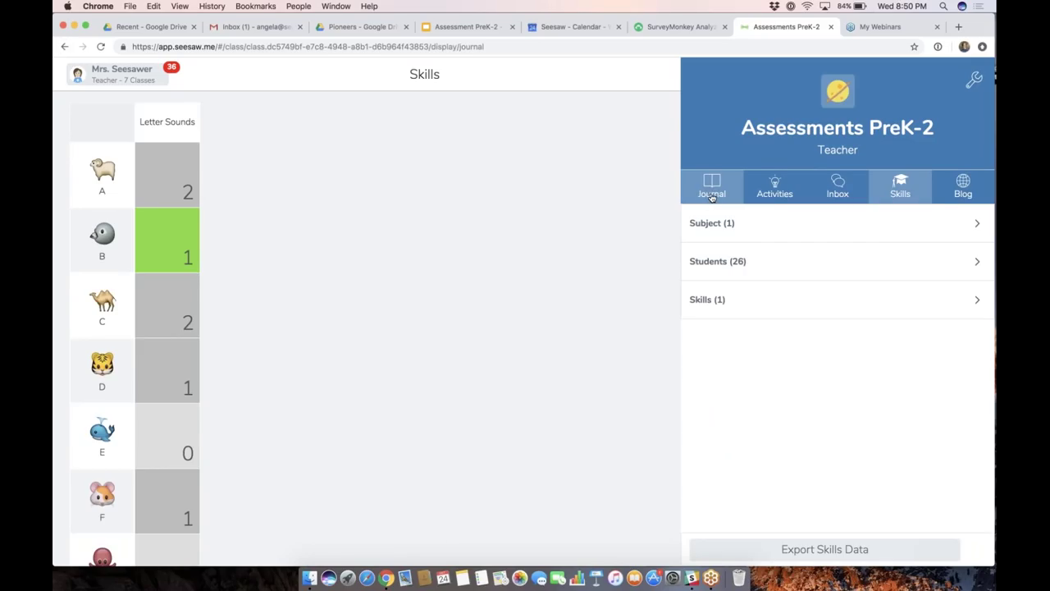
scroll(460, 248, down, 3)
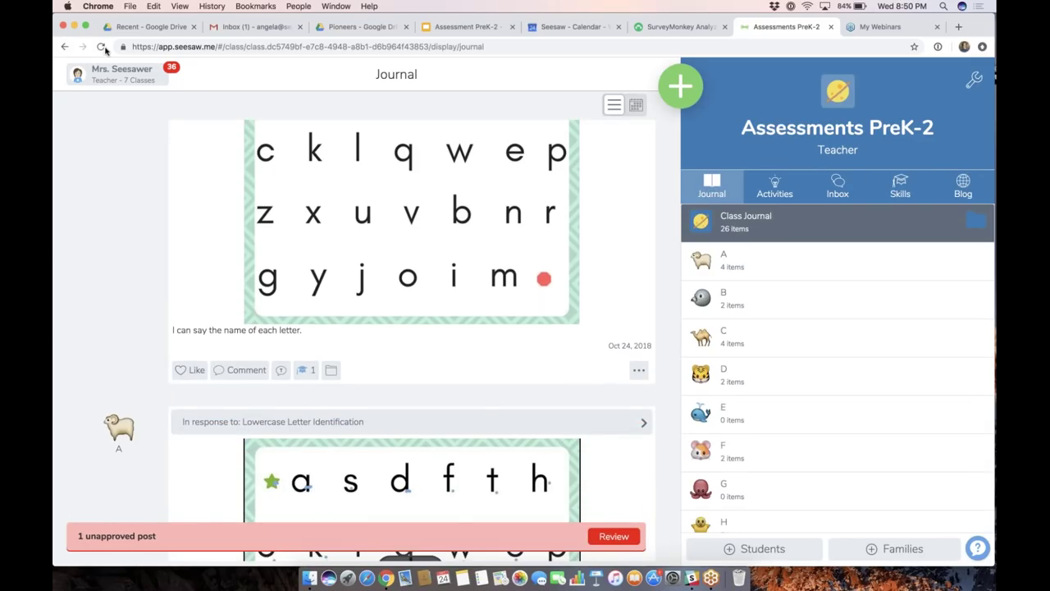
scroll(669, 211, up, 1)
scroll(673, 209, down, 5)
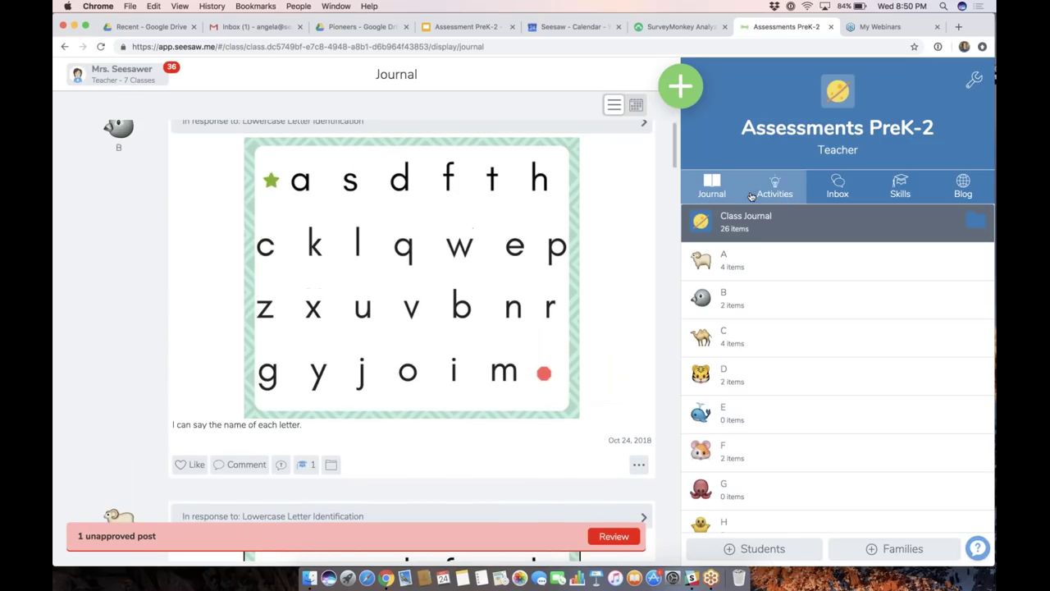
From the Lowercase Letter Identification activity's responses, rate student C's Letter Sounds skill two stars and close the response.
click(750, 193)
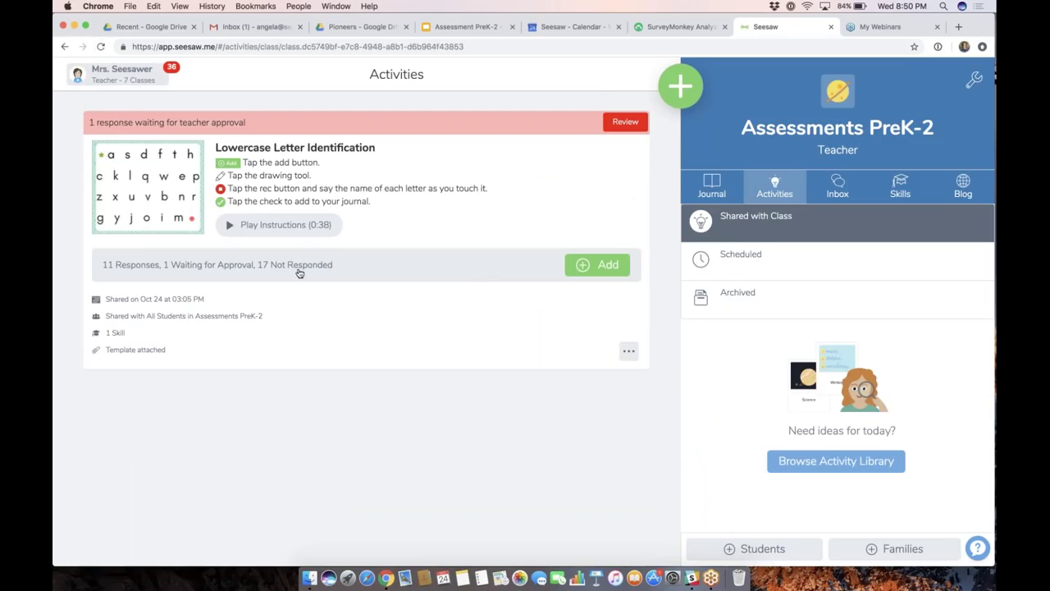
click(313, 266)
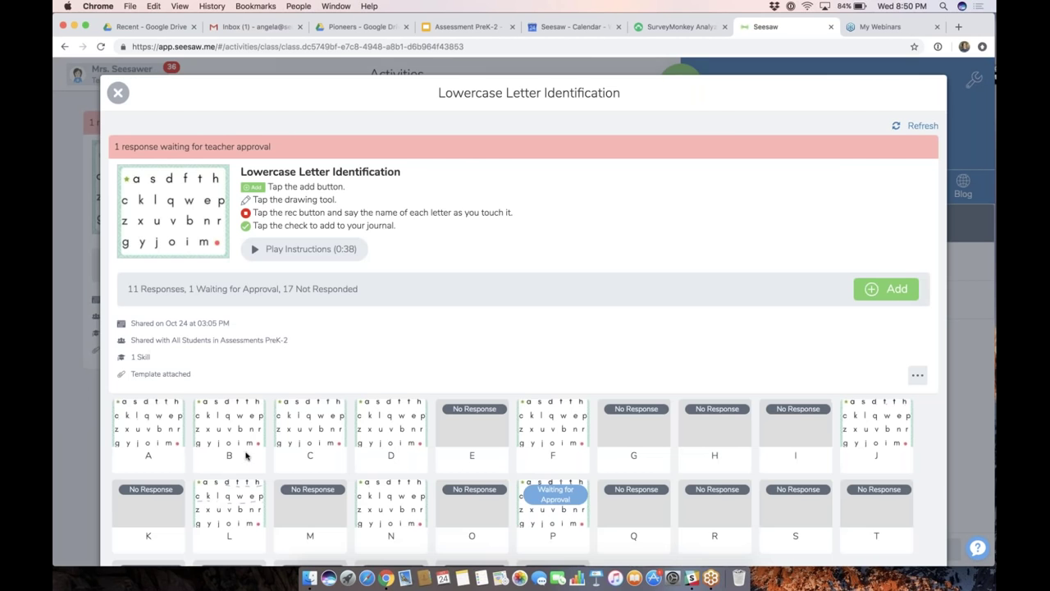
click(308, 435)
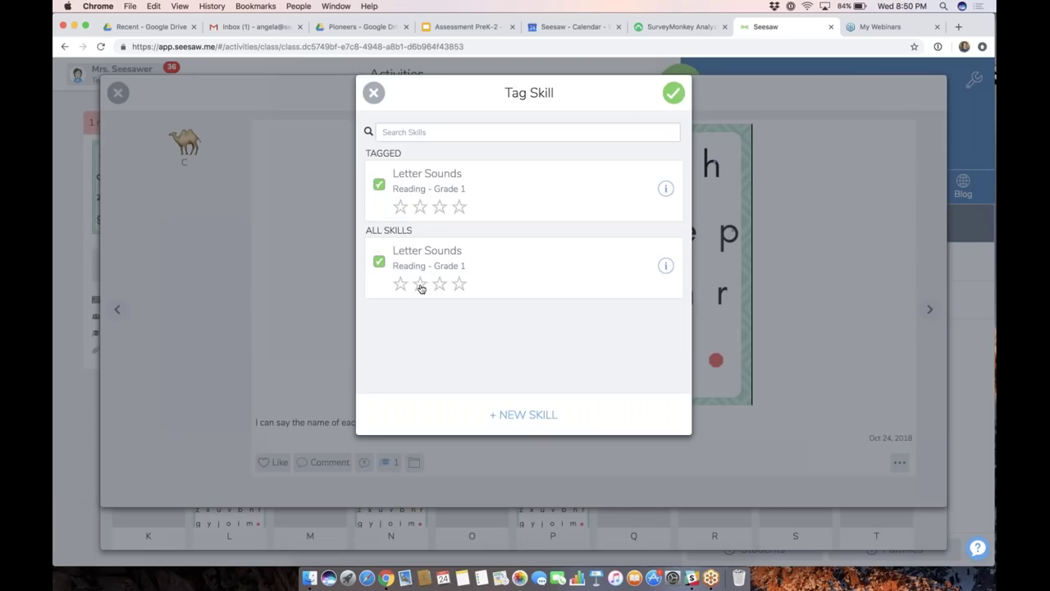
click(419, 284)
click(672, 95)
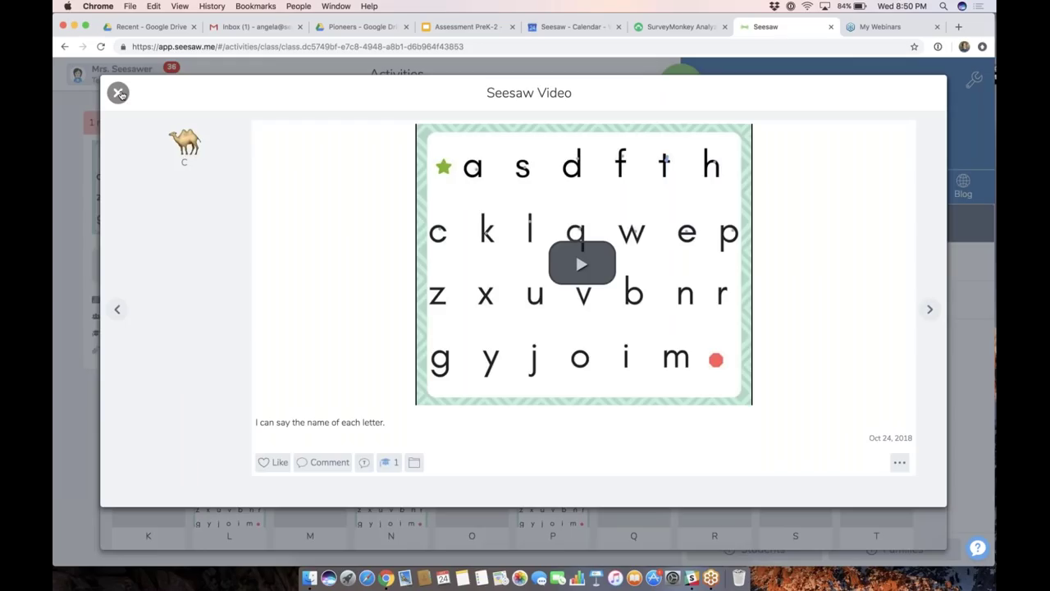
click(119, 94)
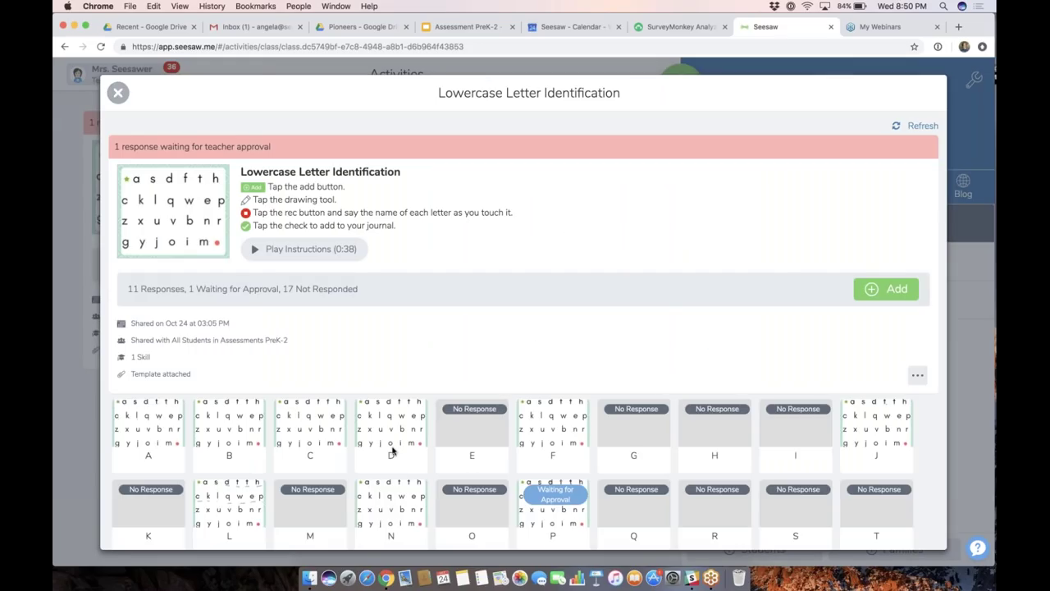
Rate the Letter Sounds skill one star on student D's activity response and close the response.
click(392, 444)
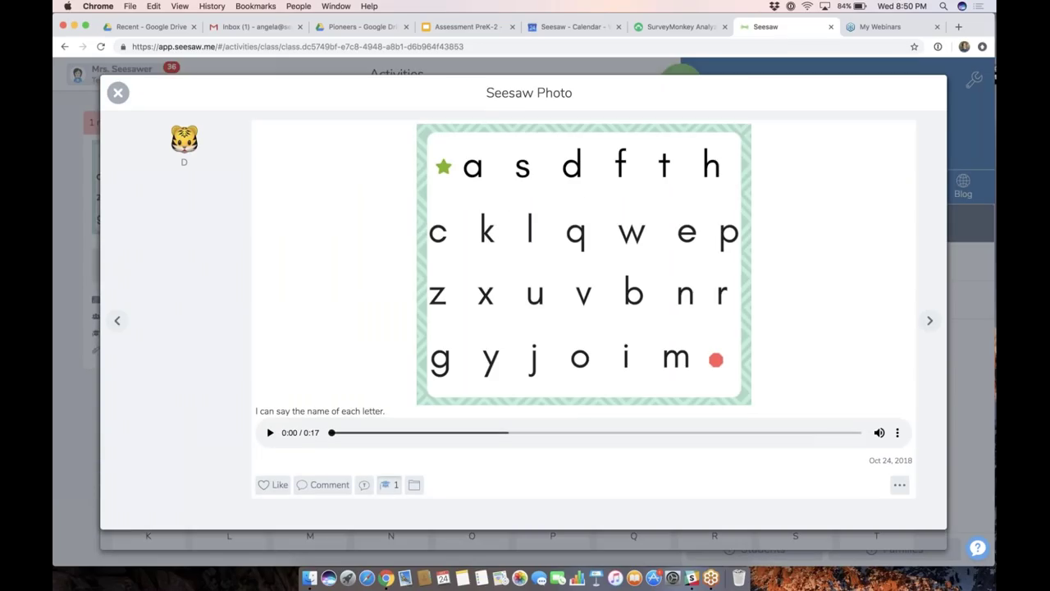
click(386, 485)
click(400, 284)
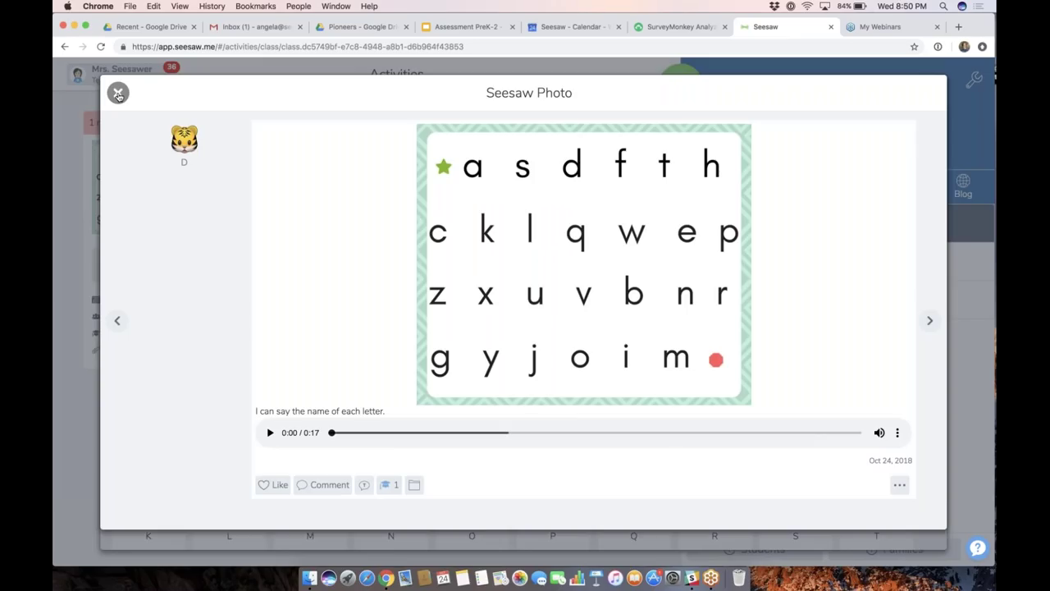
click(118, 93)
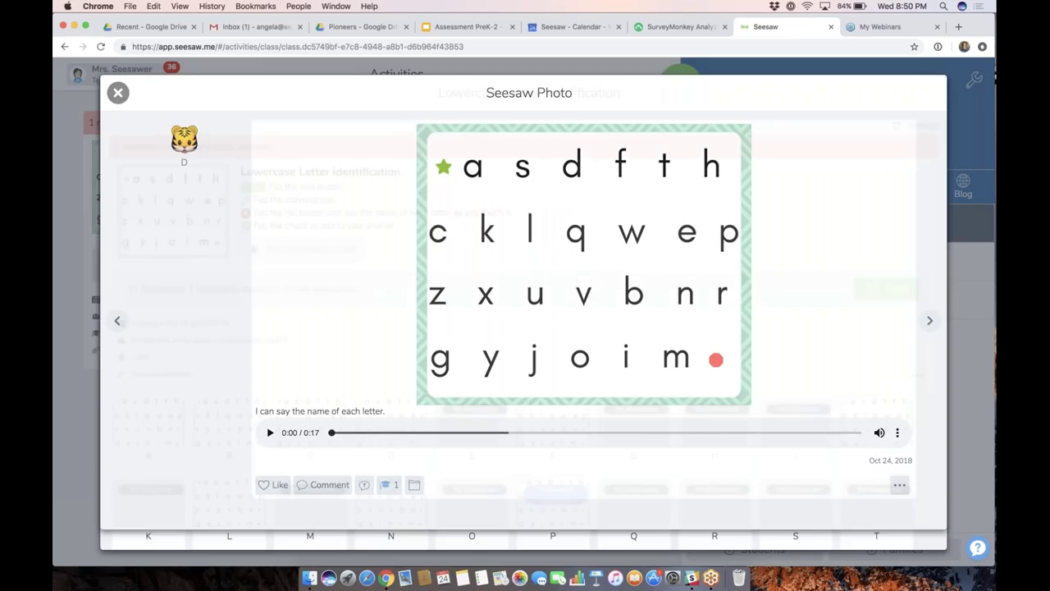
Rate the Letter Sounds skill three stars on student F's activity response, save it and close the response.
click(553, 439)
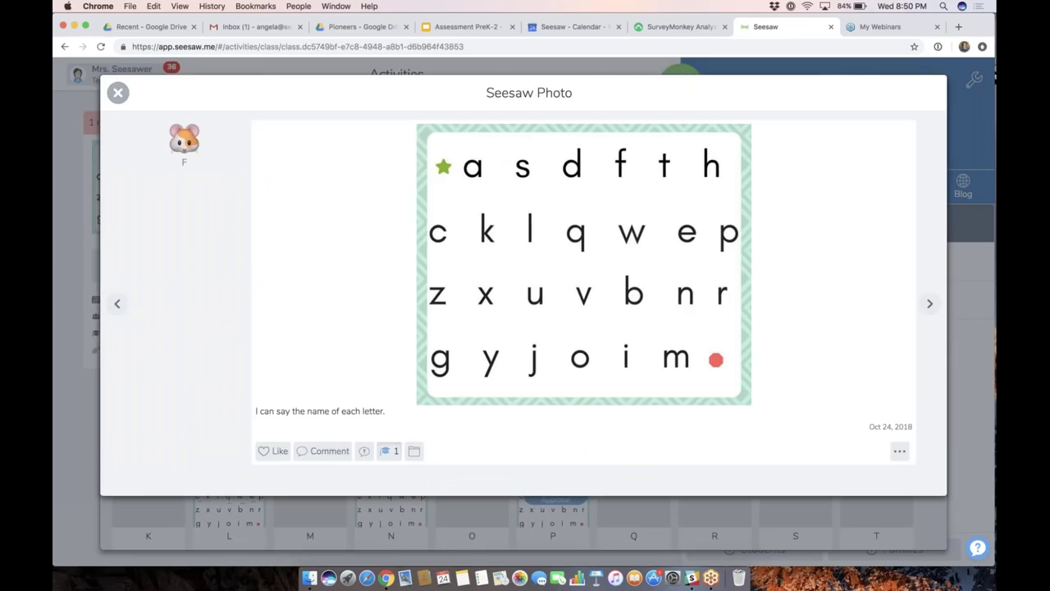
click(389, 450)
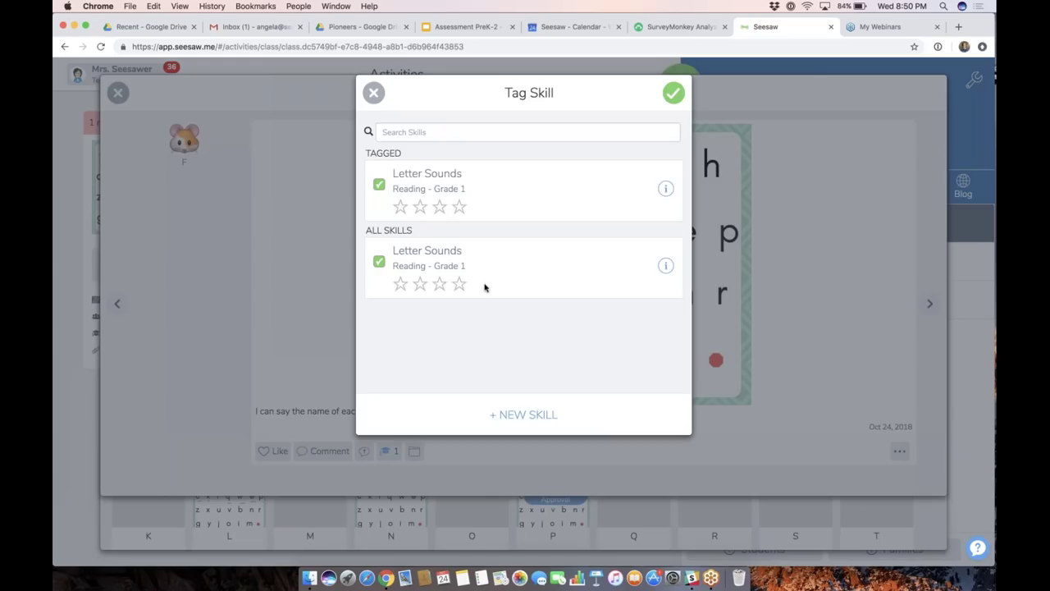
click(439, 285)
click(673, 93)
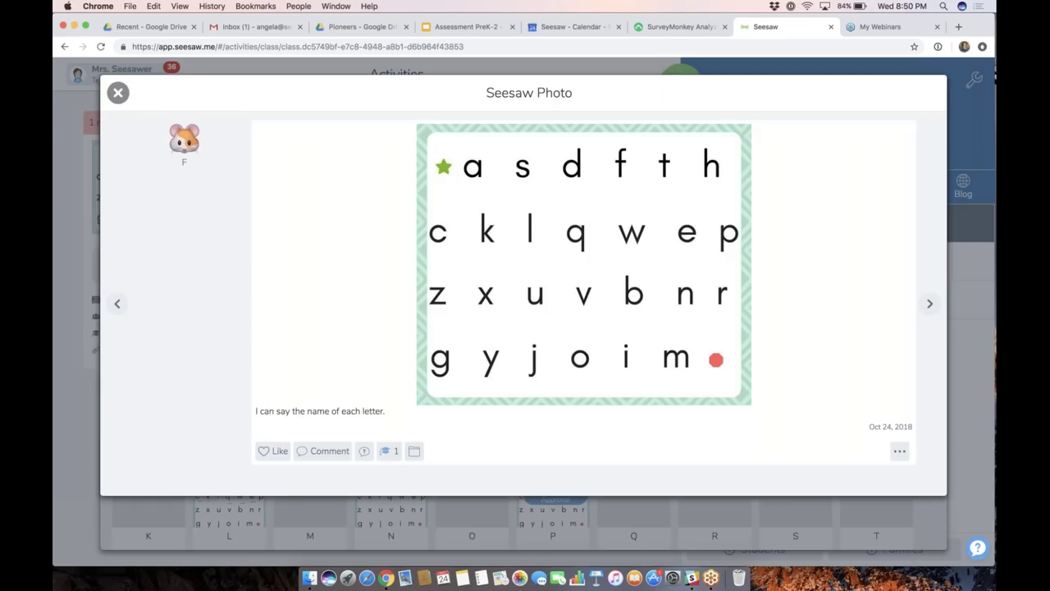
click(117, 92)
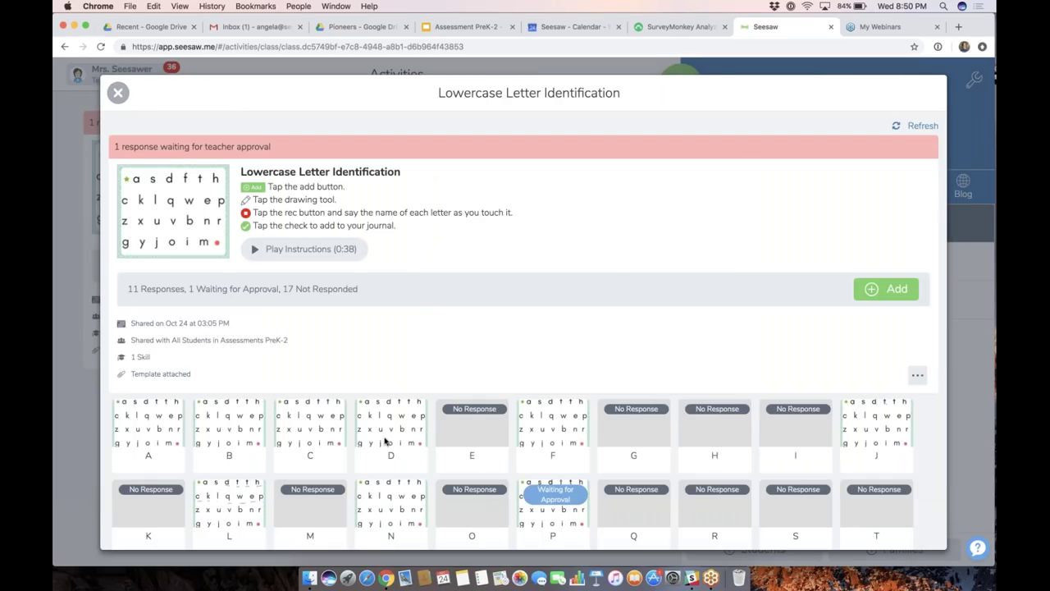
Check the Letter Sounds star rating on student D's activity response, and close the response and its activity.
click(385, 441)
click(391, 485)
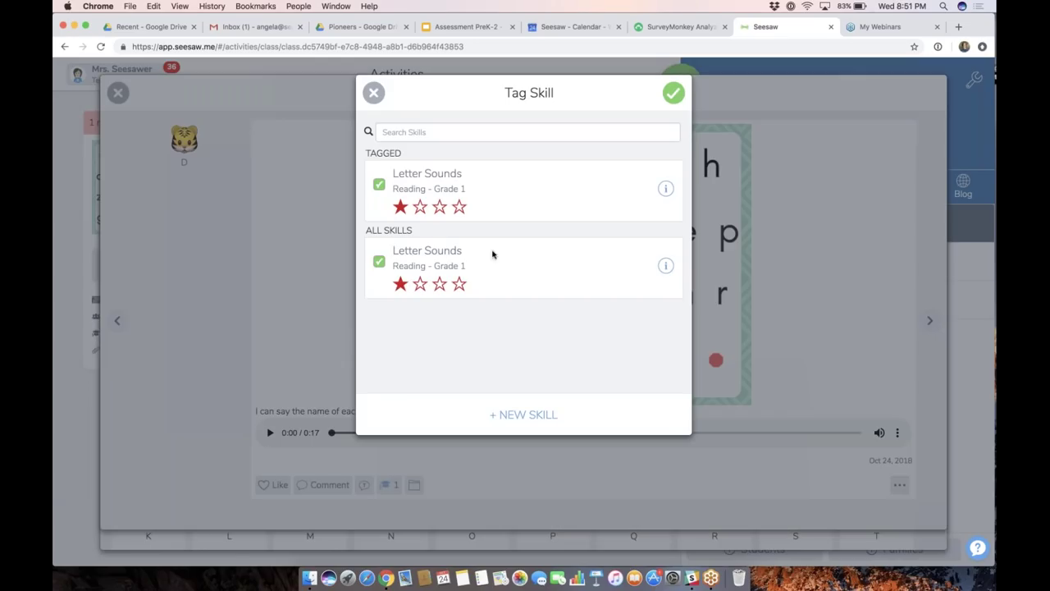
click(673, 93)
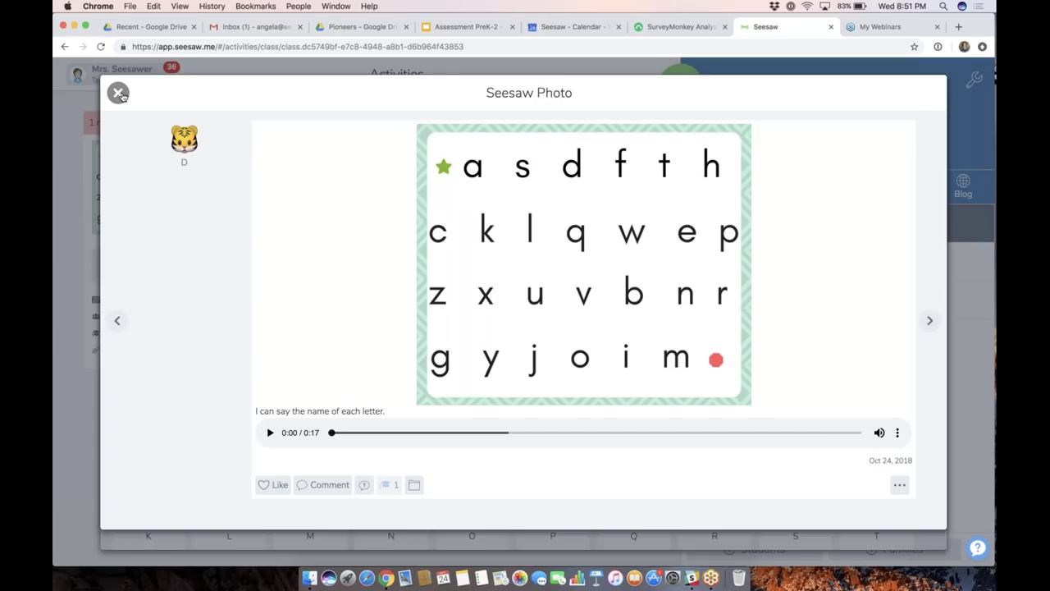
click(118, 92)
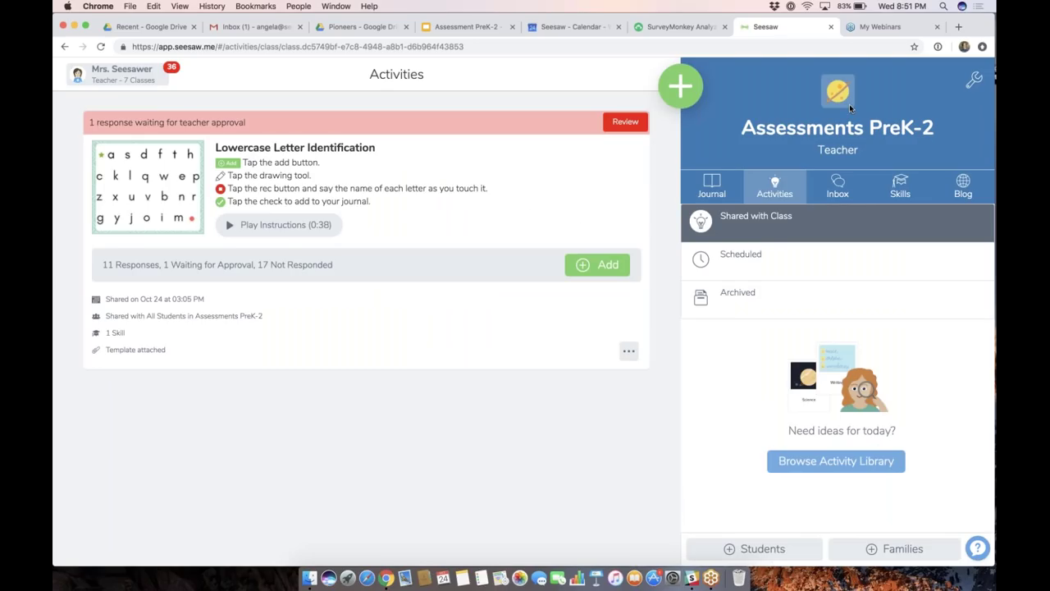
Open the class skills overview and look through the students' Letter Sounds results.
click(901, 187)
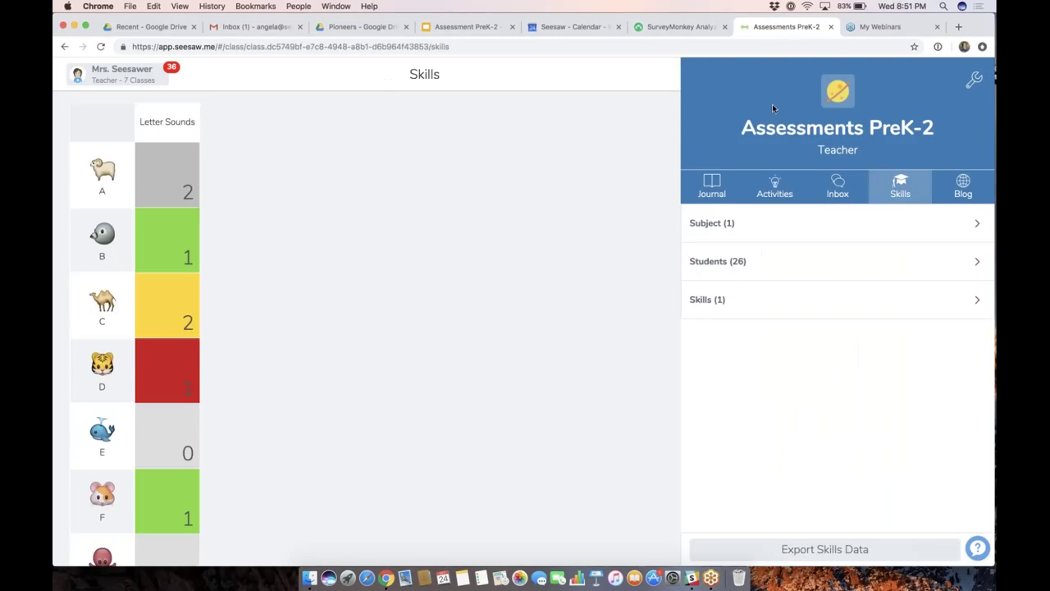
click(101, 48)
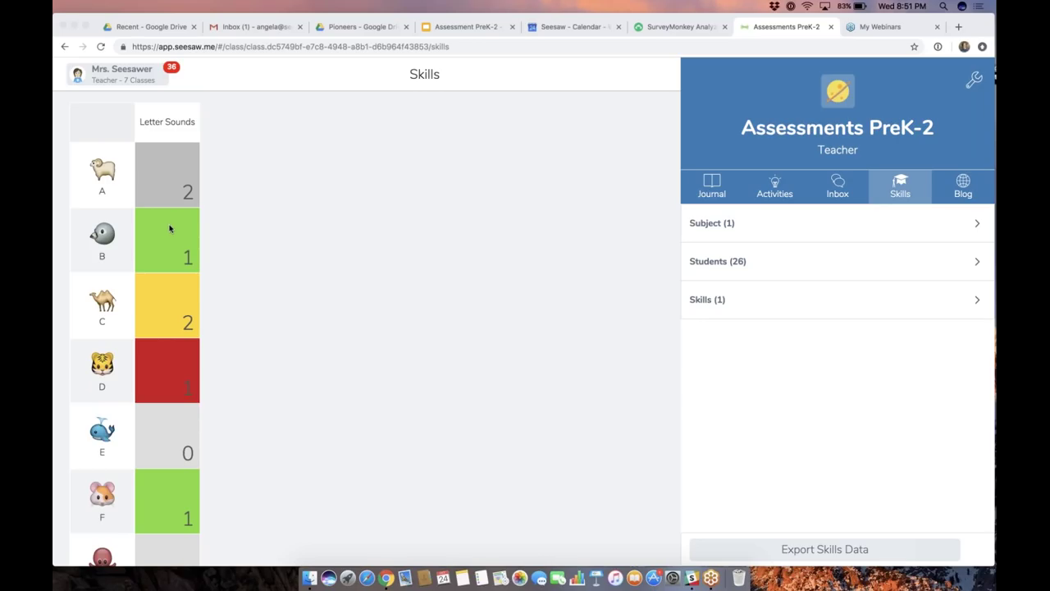
scroll(169, 228, down, 3)
scroll(169, 228, up, 3)
scroll(165, 382, down, 2)
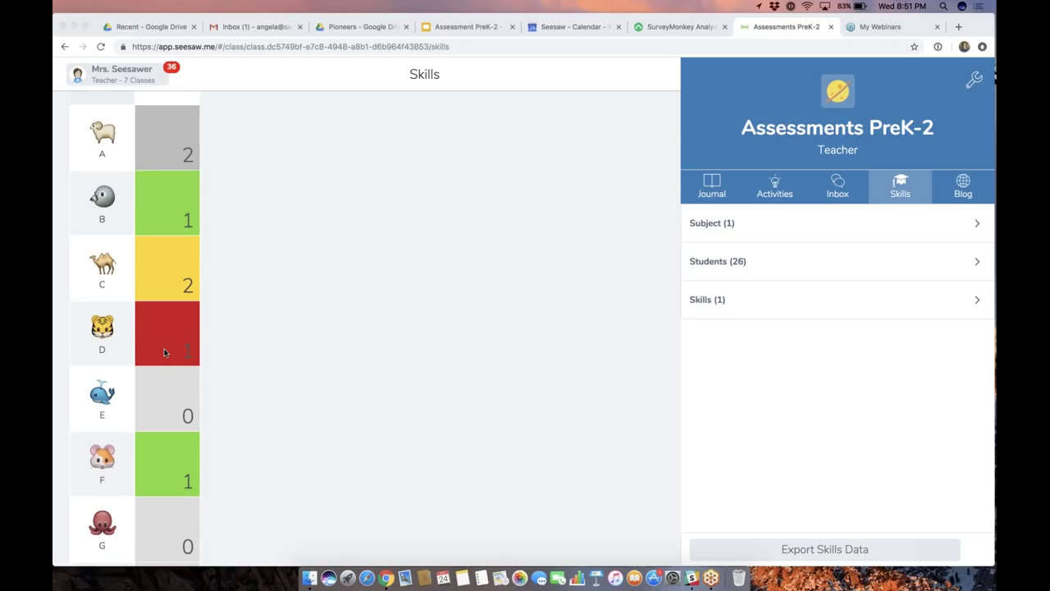
View the posts behind student C's Letter Sounds result, and return to the skills overview.
click(178, 278)
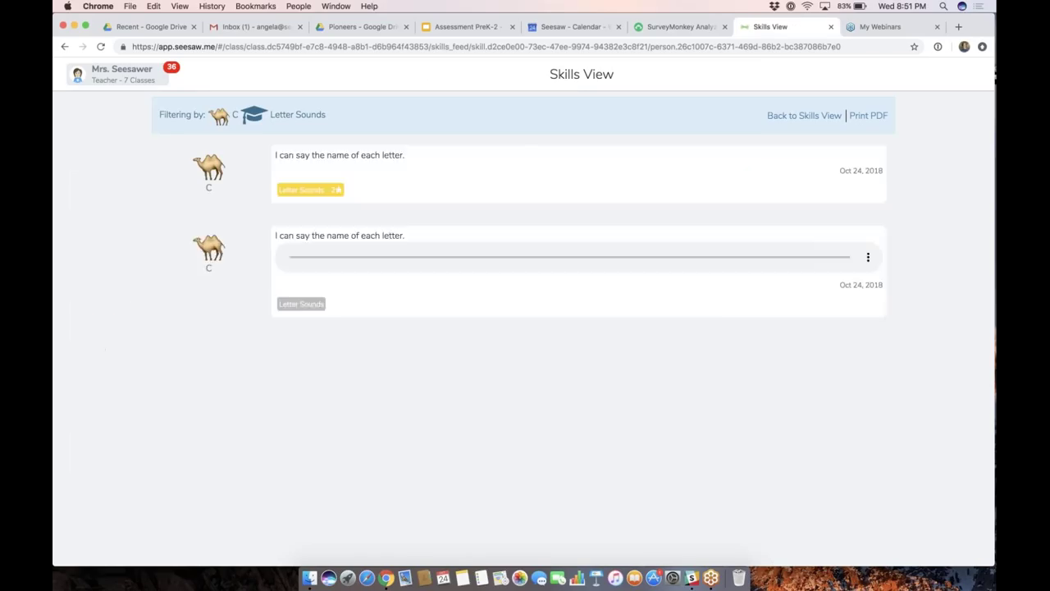
scroll(362, 346, down, 5)
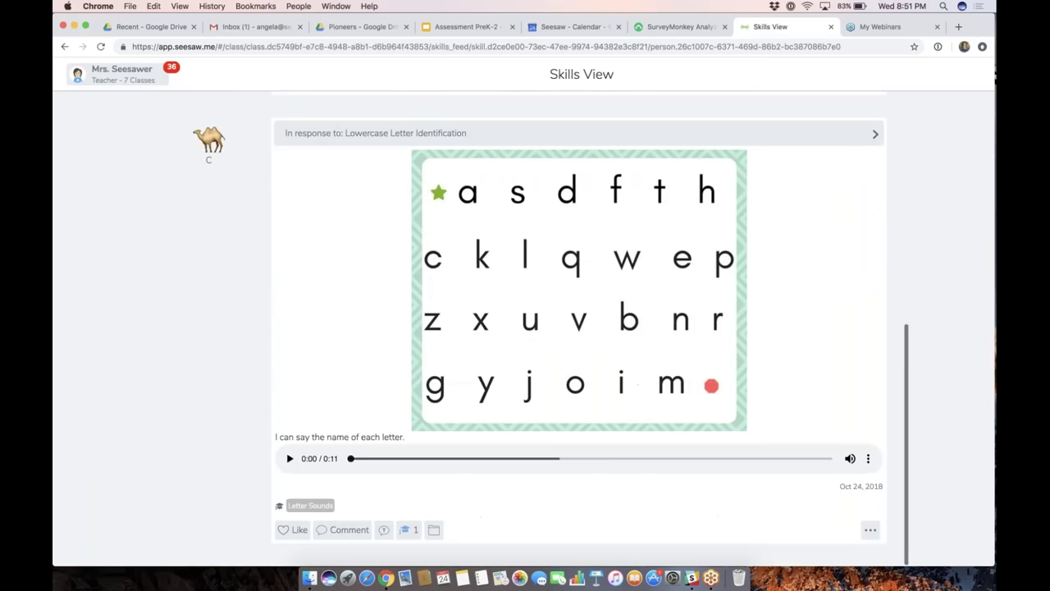
scroll(121, 107, up, 5)
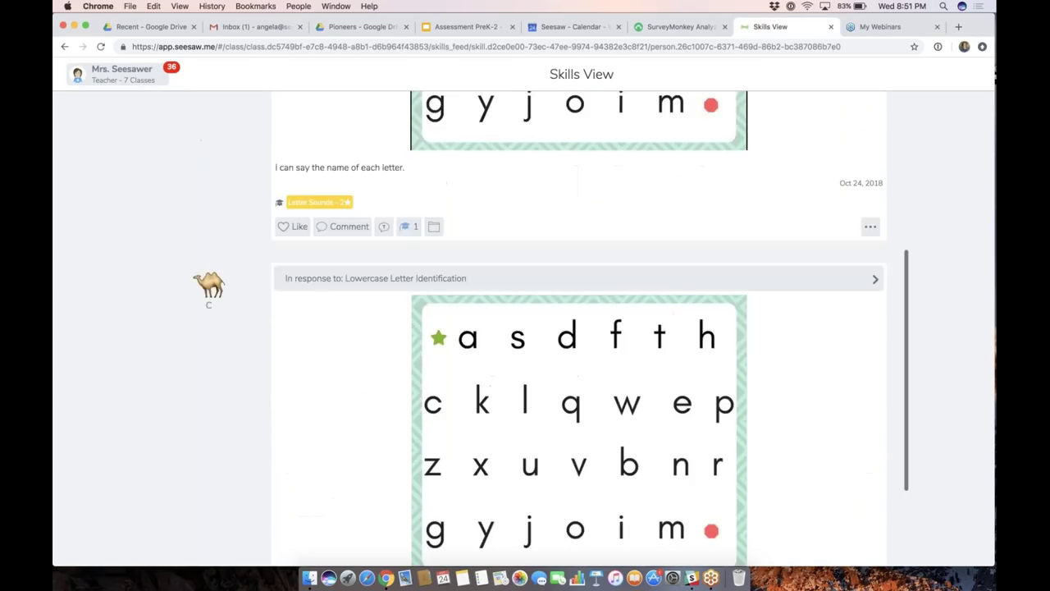
click(64, 47)
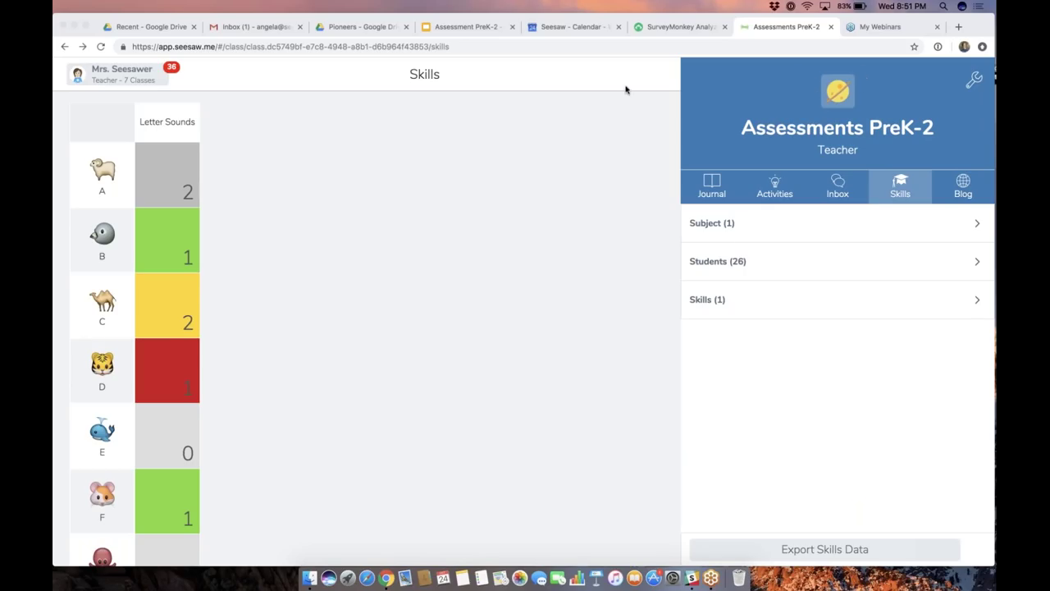
Filter the skills overview to student A, and switch to the Assessment PreK-2 presentation.
click(976, 263)
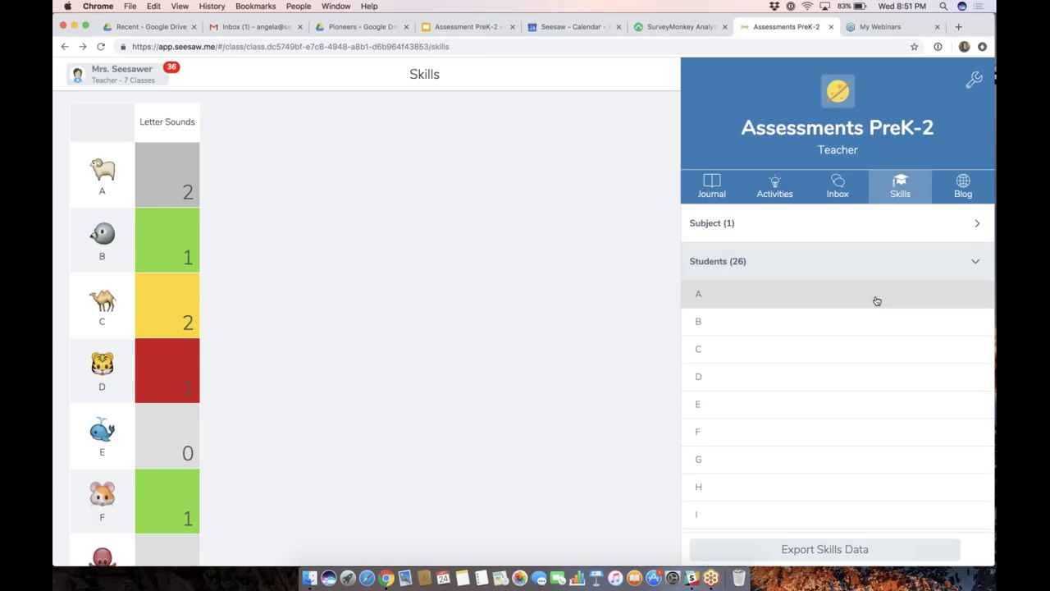
click(876, 296)
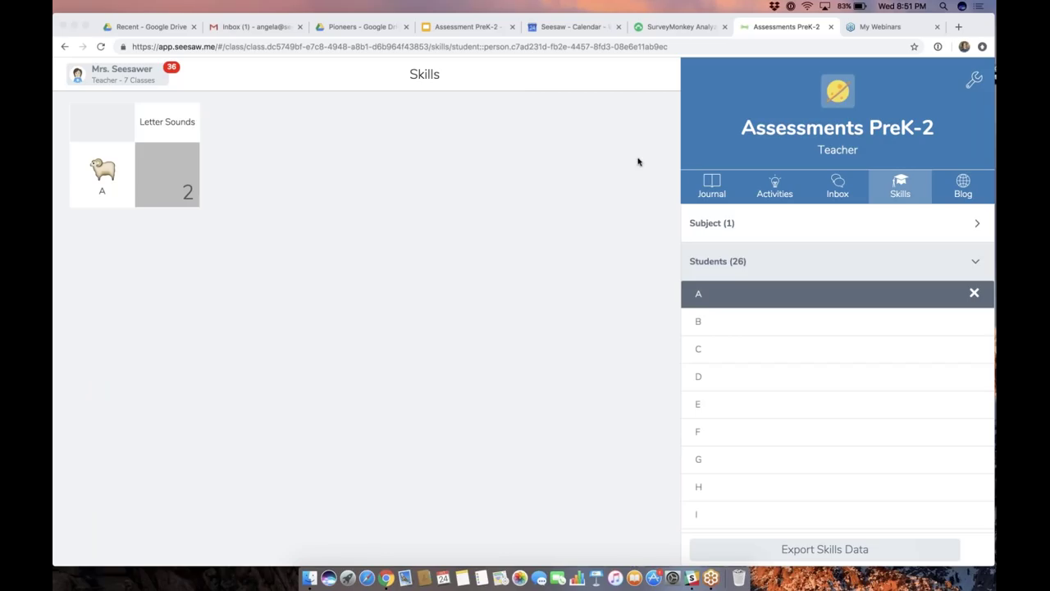
click(458, 30)
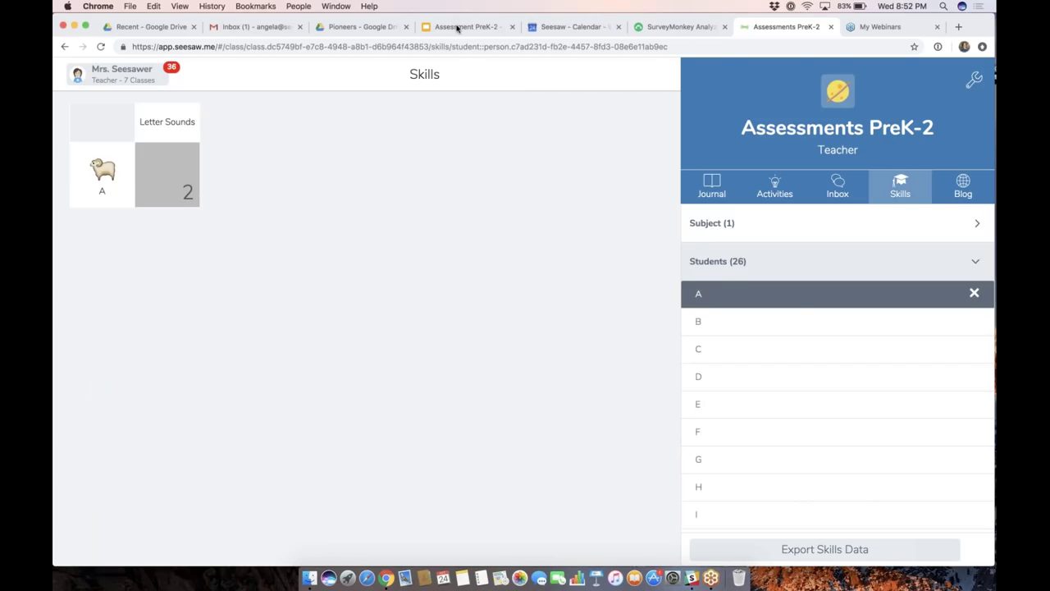
click(458, 27)
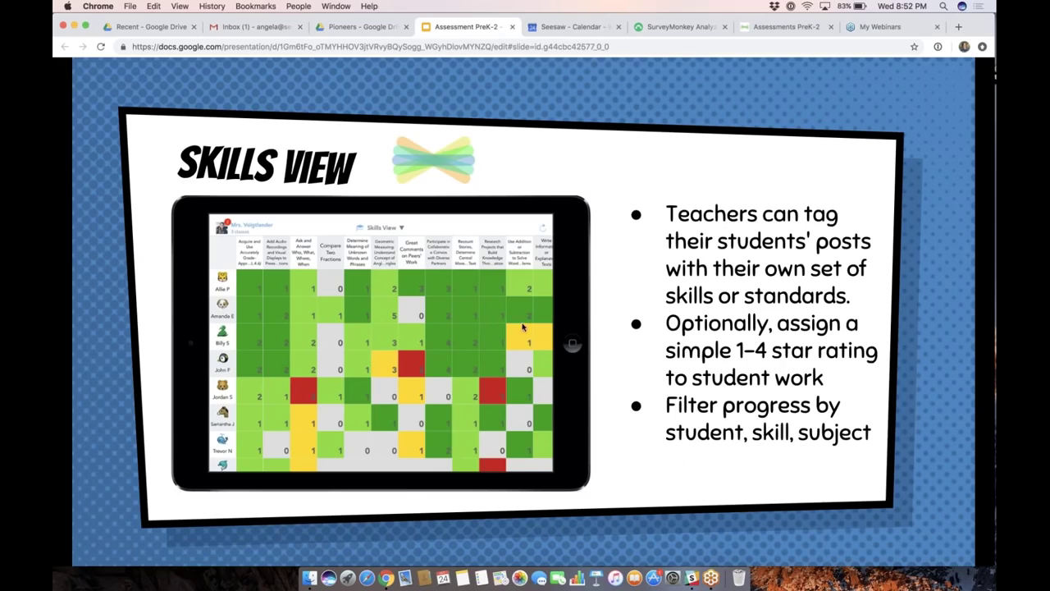
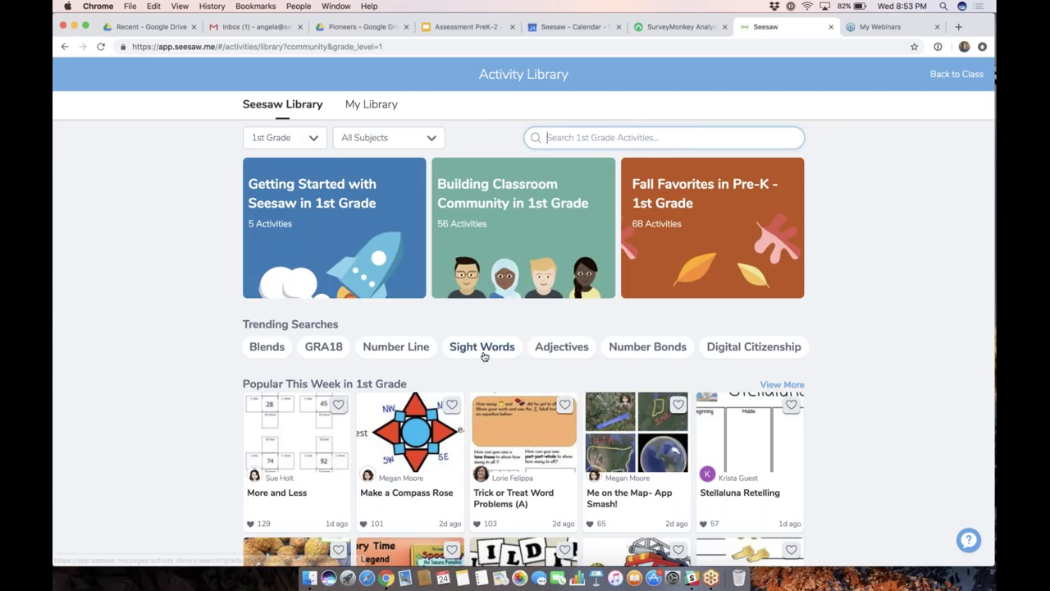
Search the 1st Grade activities in the Seesaw Library for "number identification".
click(553, 139)
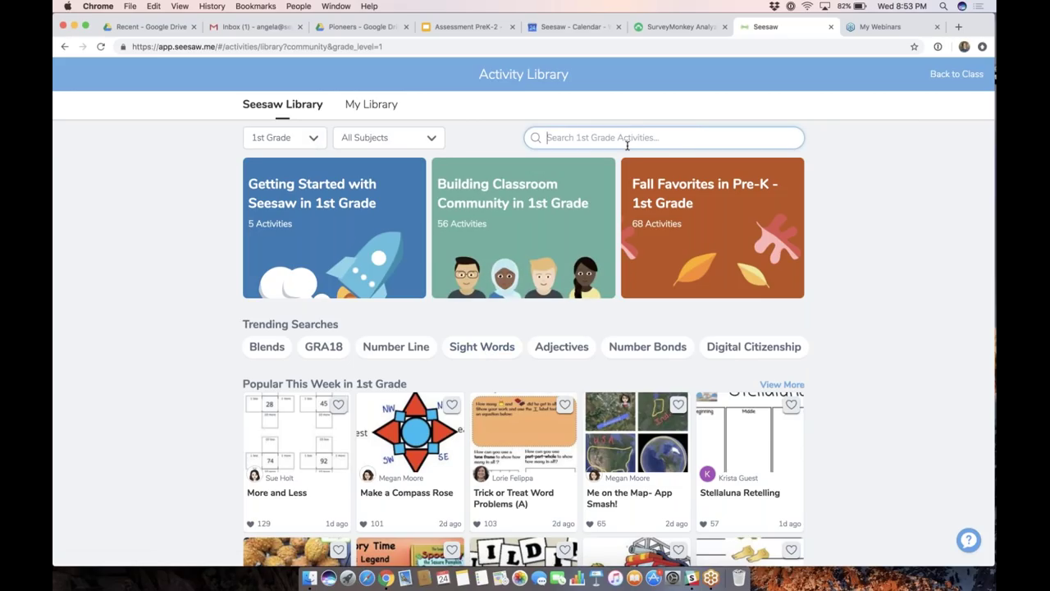
text(number ident)
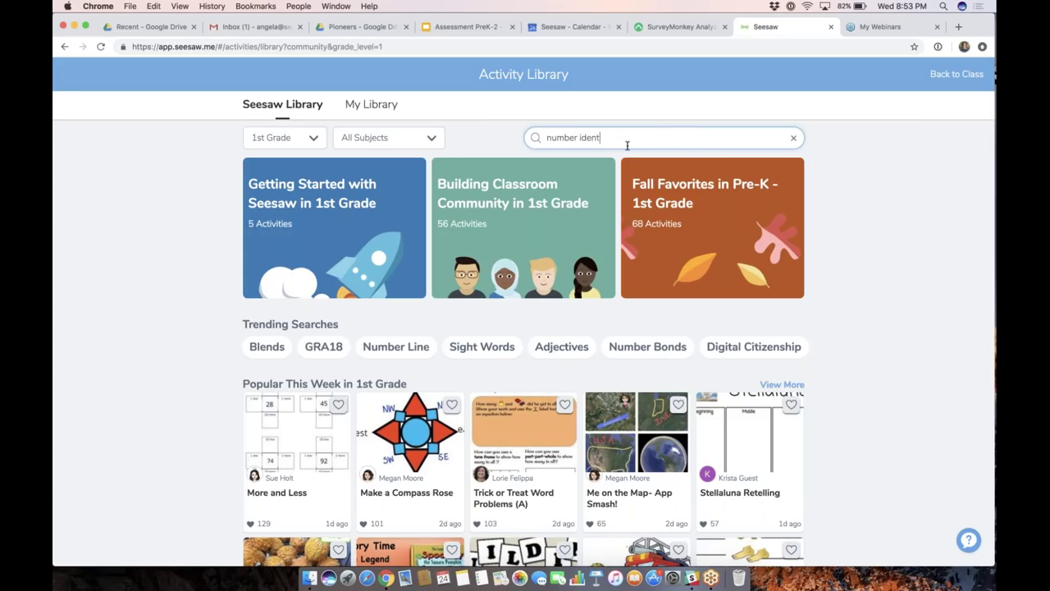
text(ification)
key(Return)
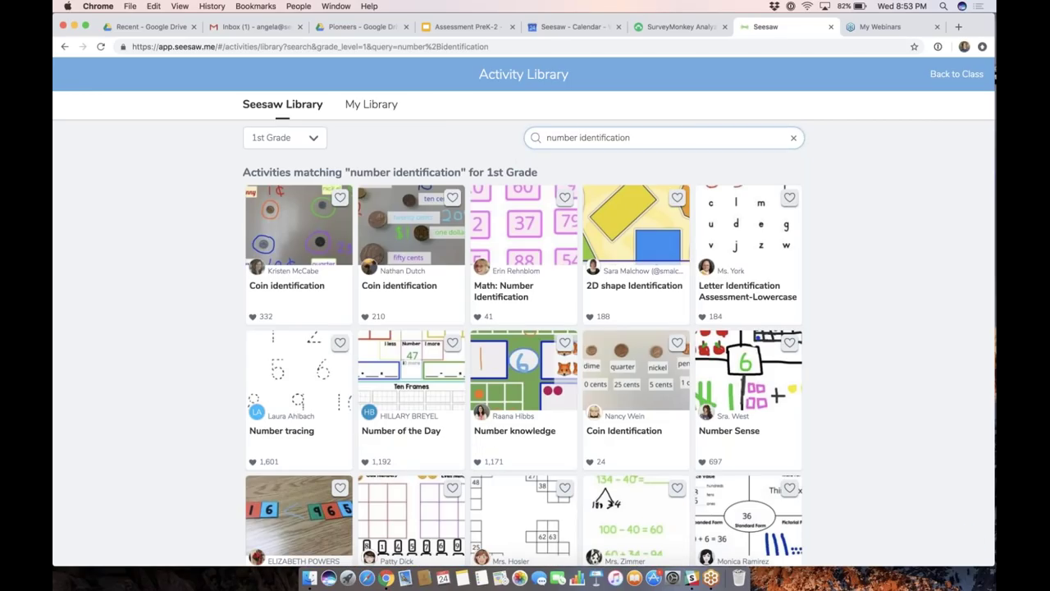
Save the first Coin identification activity to My Library, and choose Assessments PreK-2 as the class to share it with.
click(297, 238)
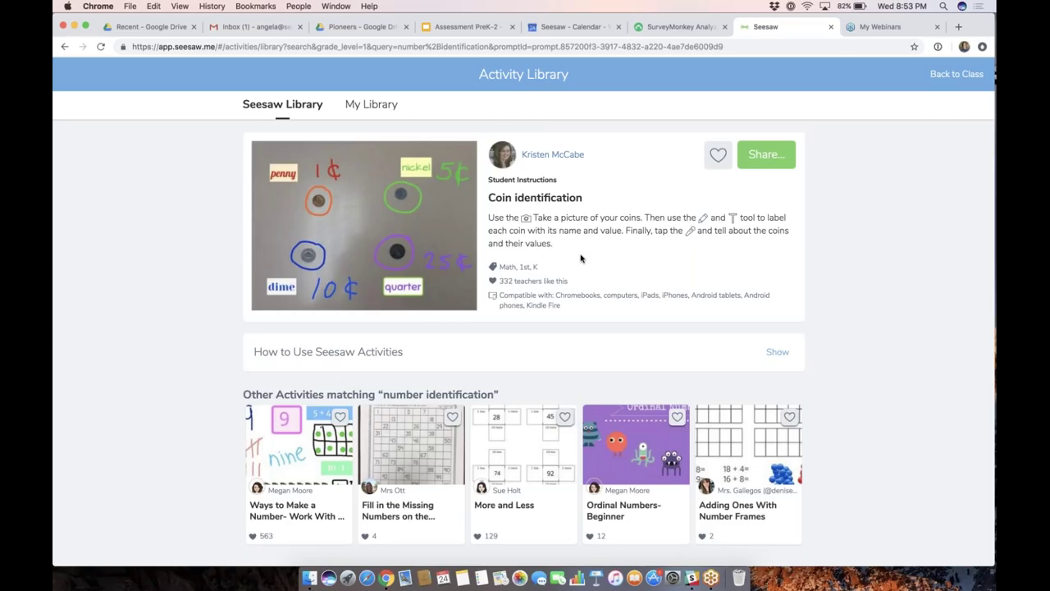
click(718, 155)
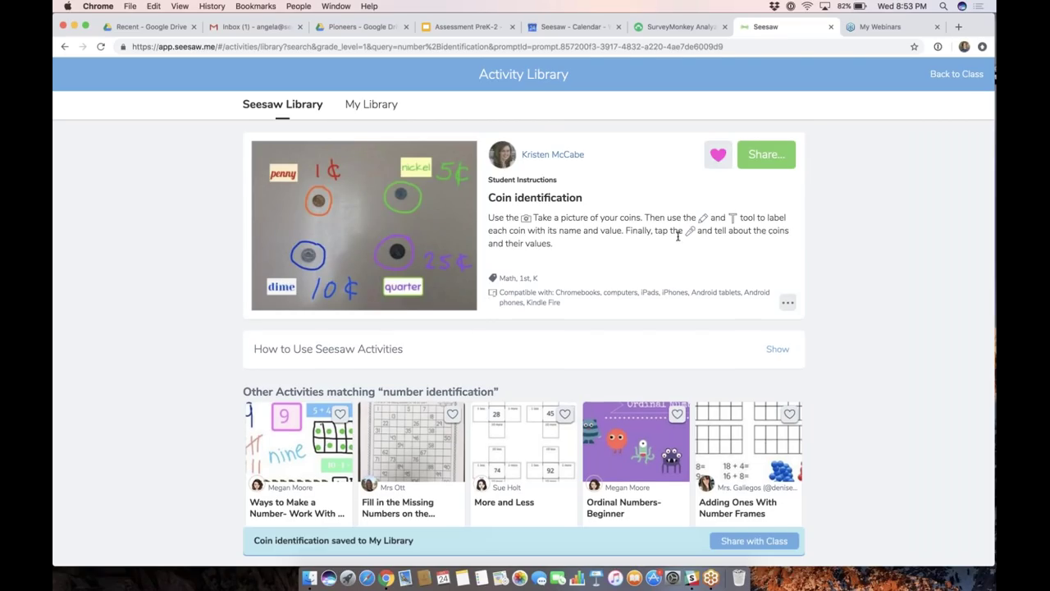
click(760, 159)
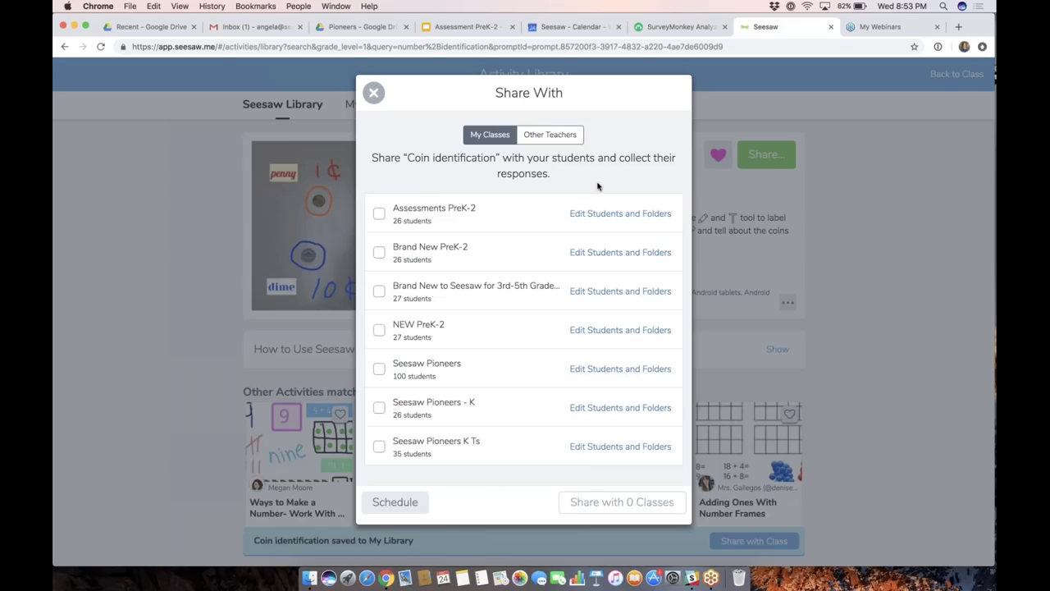
click(380, 215)
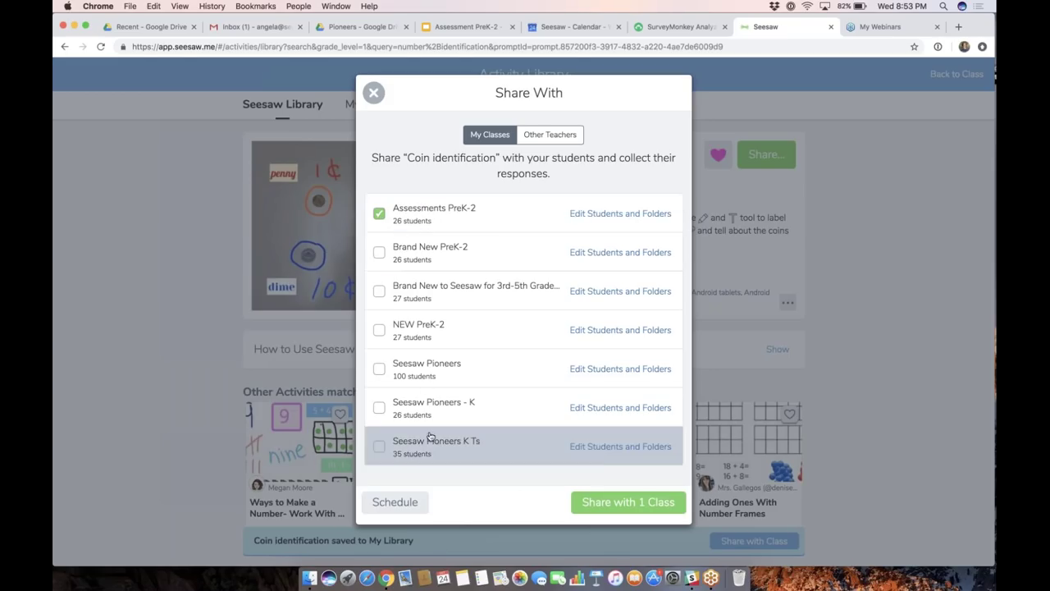
Share the Coin identification activity with only students B, C and D, and view it in Assessments PreK-2.
click(587, 216)
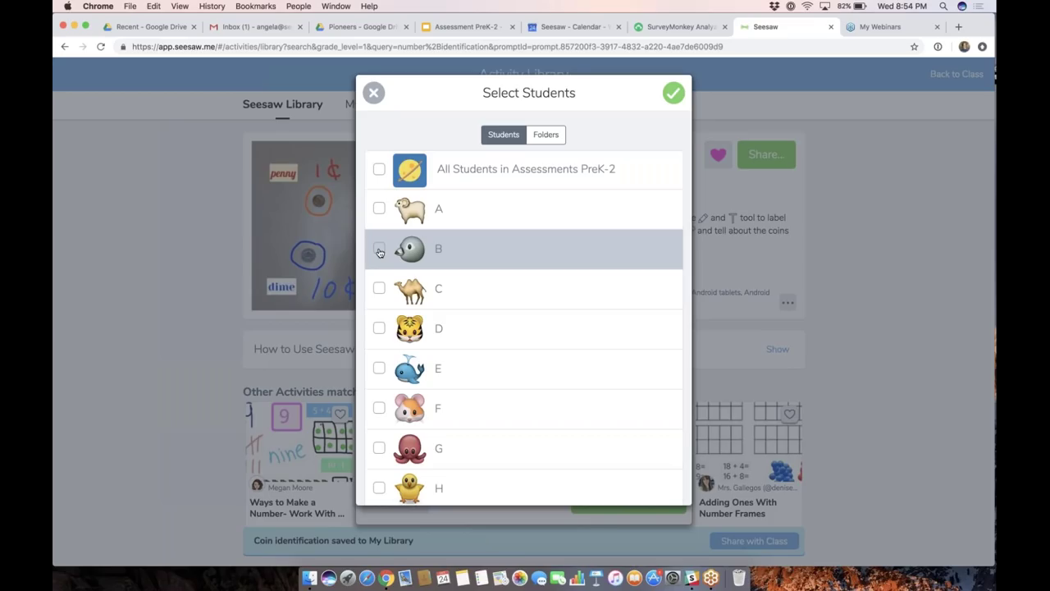
click(379, 249)
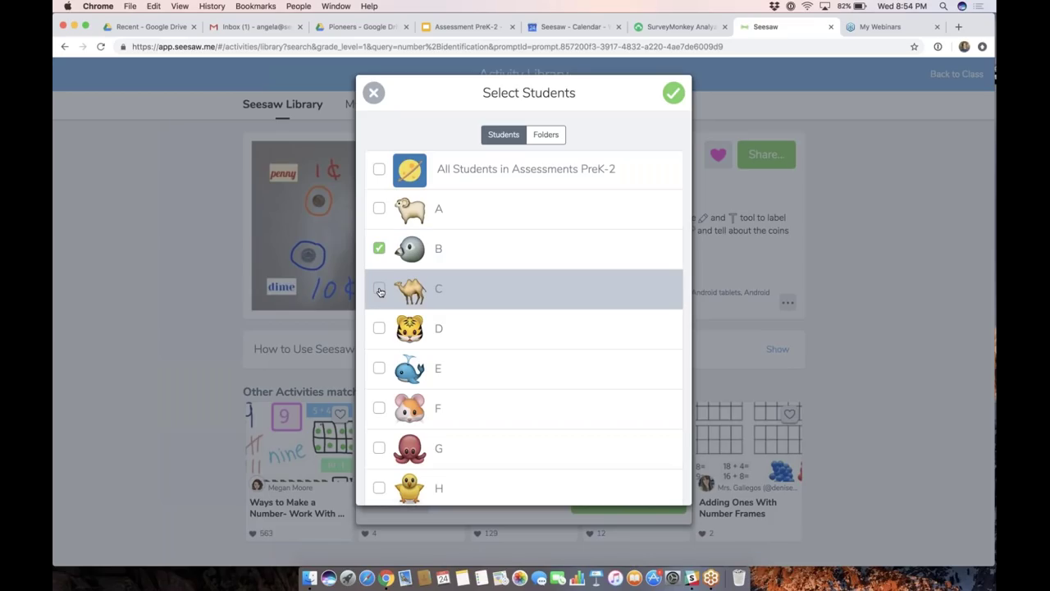
click(379, 290)
click(379, 328)
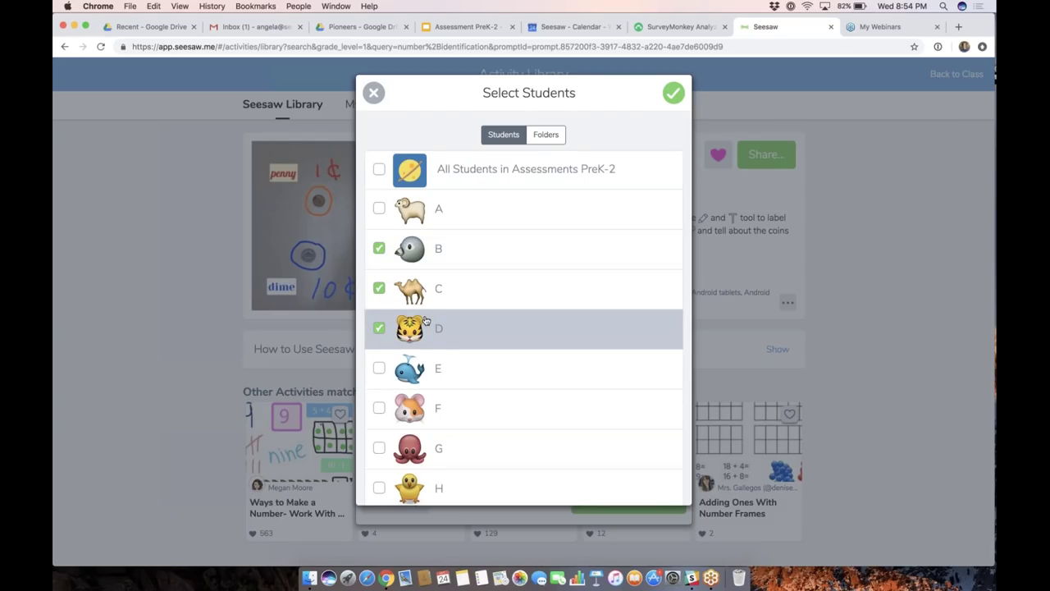
click(550, 136)
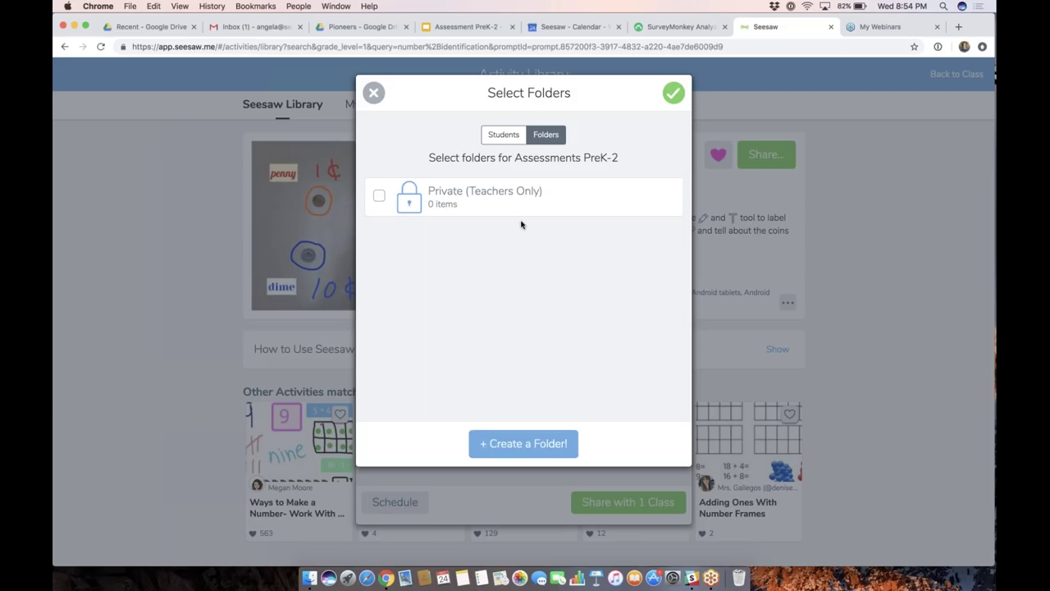
click(503, 134)
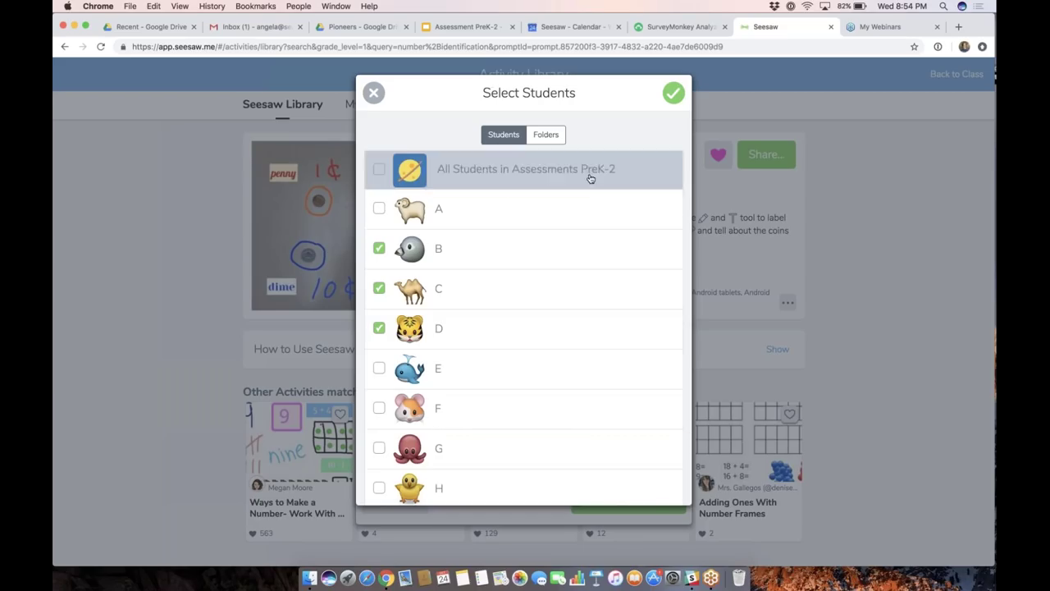
click(673, 94)
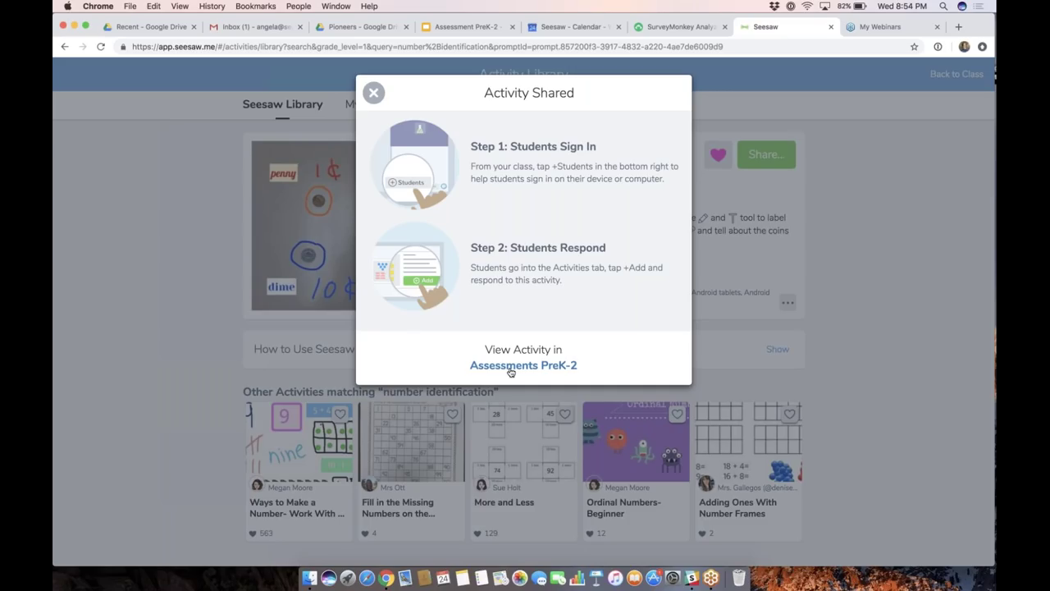
click(510, 372)
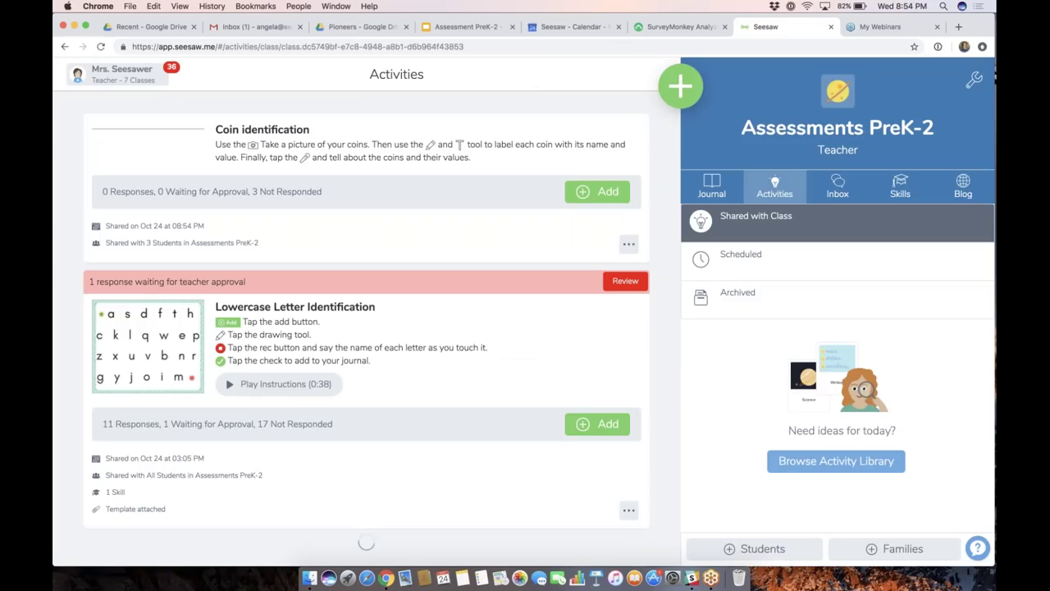
Look through the Assessments PreK-2 class settings, including the student options, and close them.
click(975, 79)
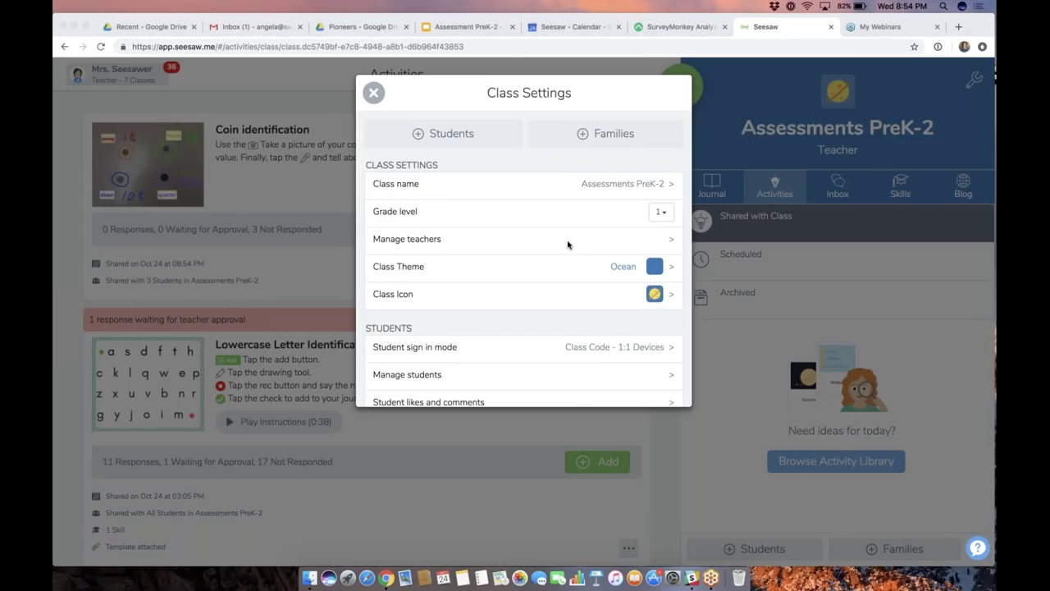
scroll(567, 254, down, 2)
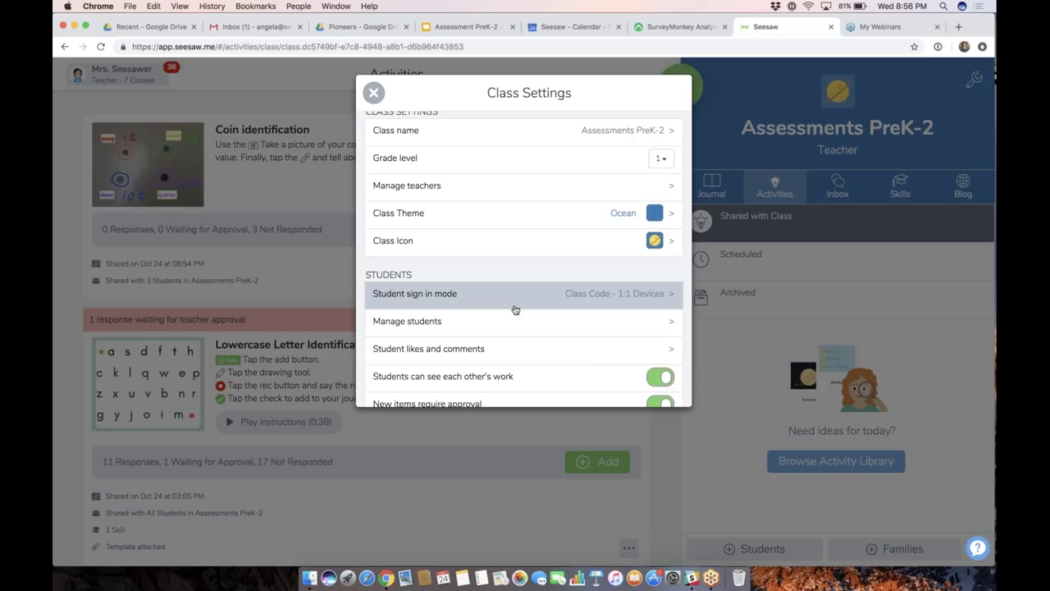
click(373, 92)
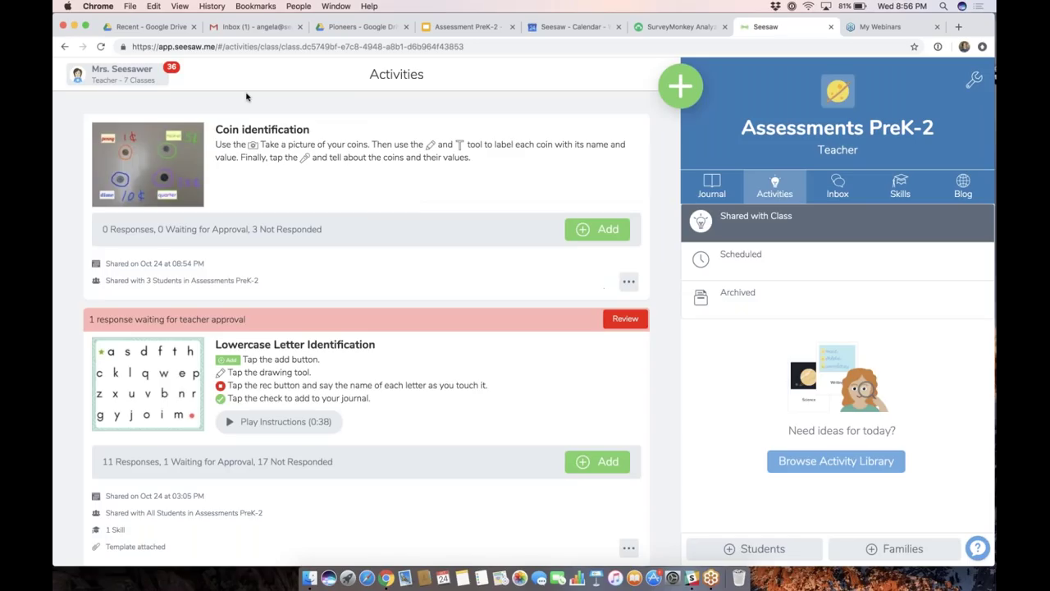
View the teacher account's class list, and return to the class activities.
click(116, 80)
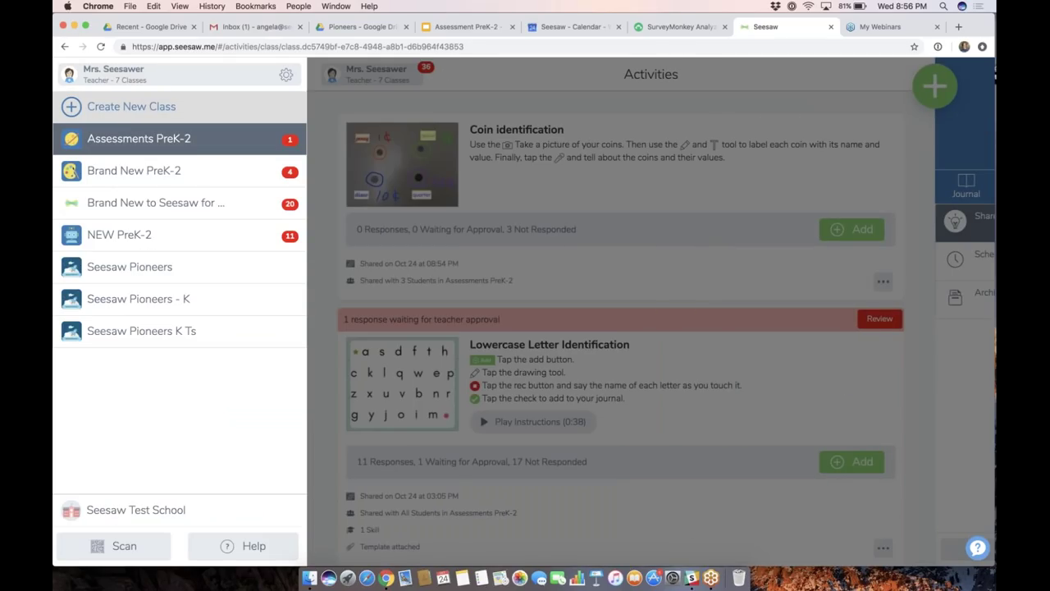
click(138, 78)
click(495, 78)
click(494, 78)
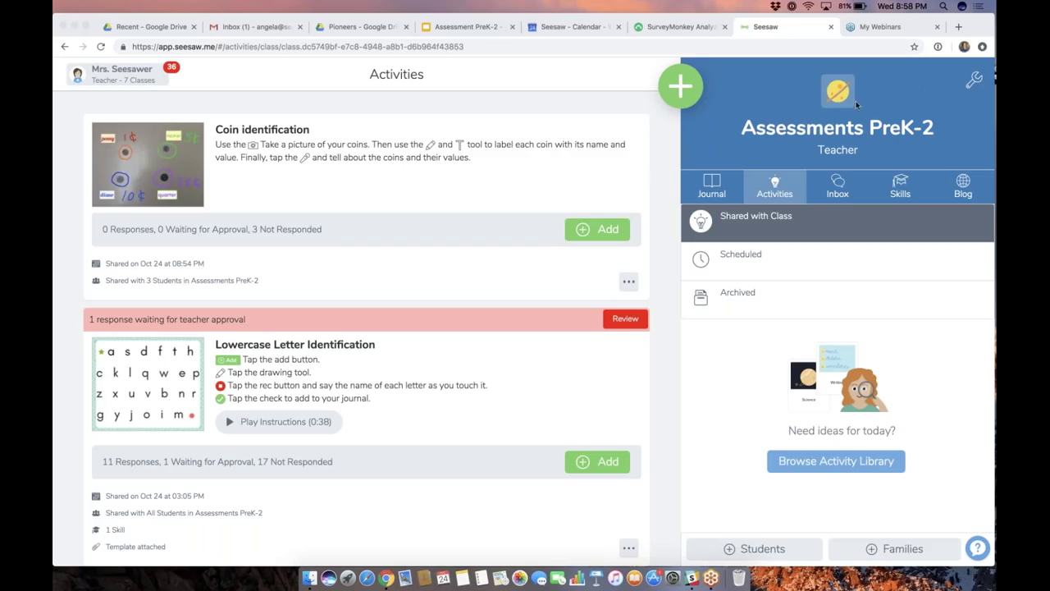
Open an editable copy of the Coin identification activity from My Library.
click(688, 85)
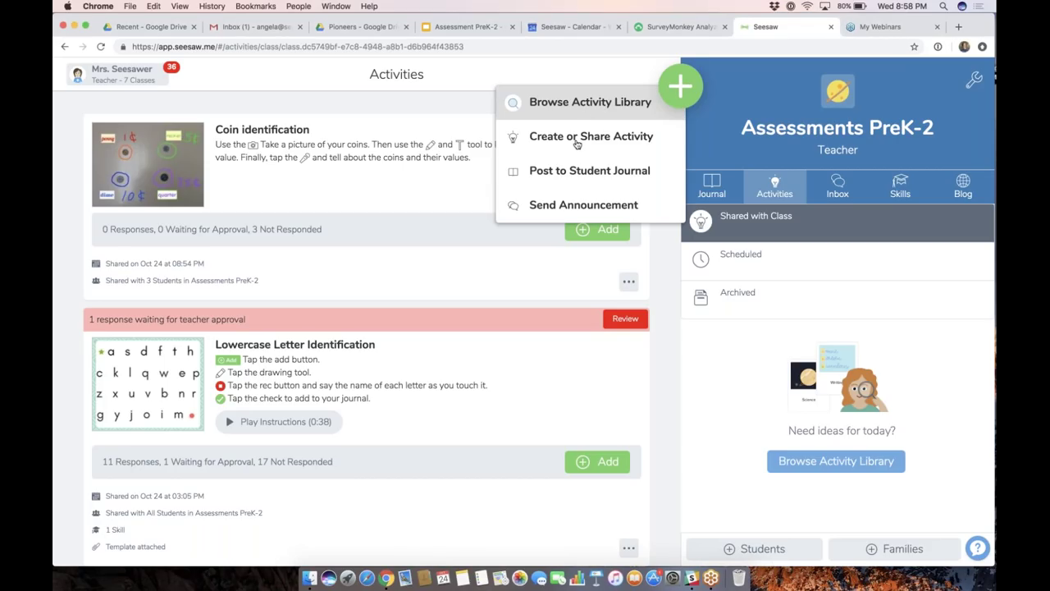
click(579, 138)
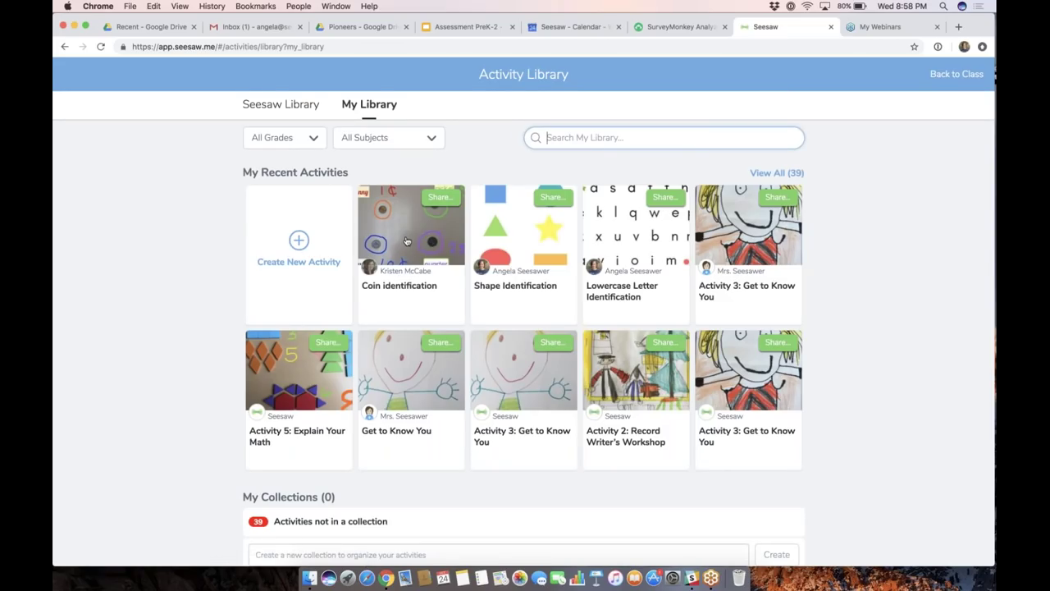
click(405, 230)
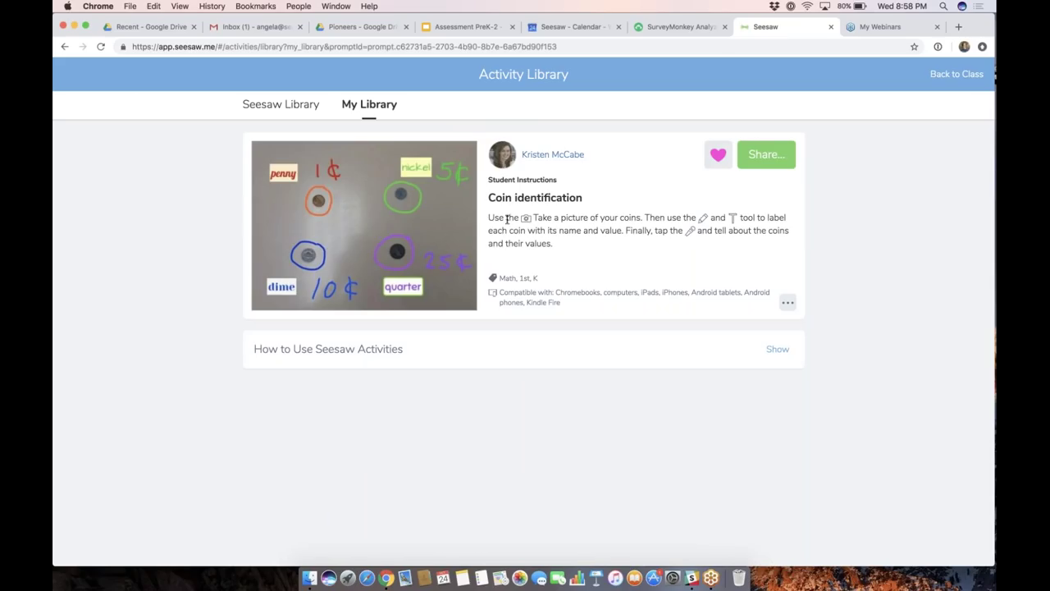
click(787, 305)
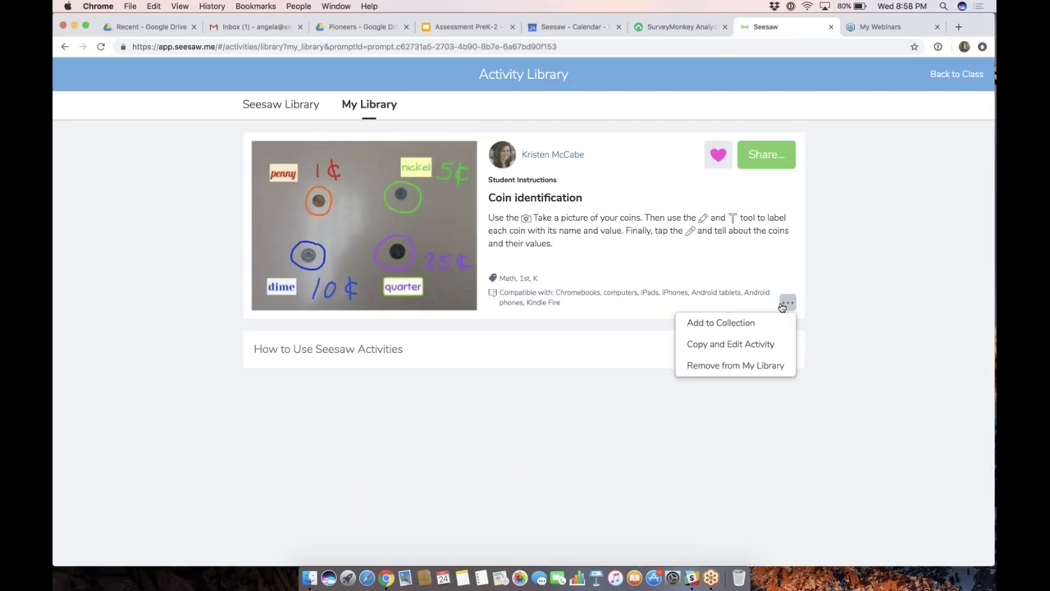
click(734, 345)
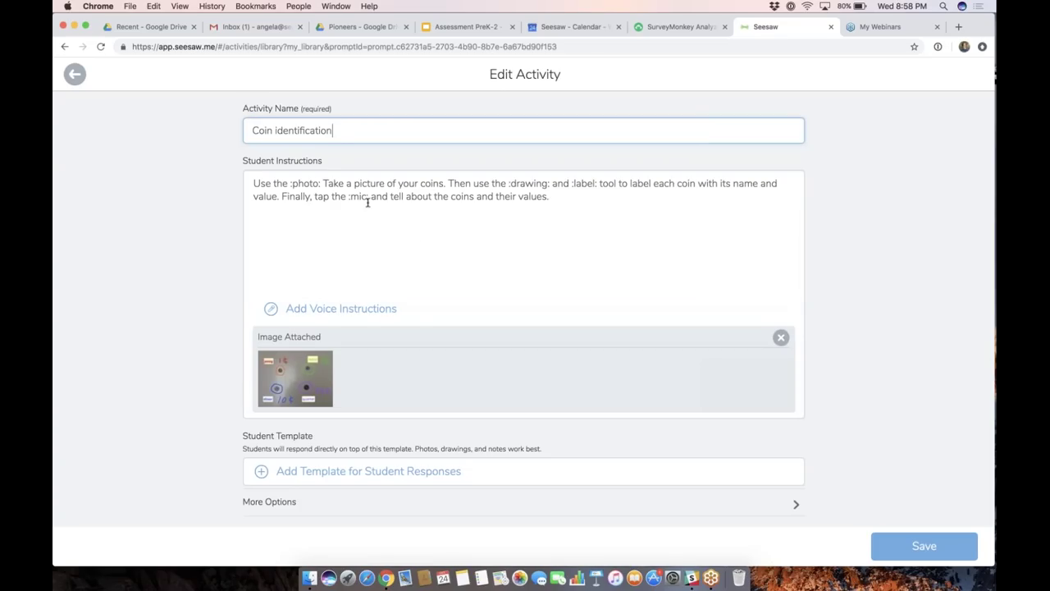
Rename the activity copy as Coin and record voice instructions about one second long for the students.
drag(337, 132, 211, 124)
text(Coin)
click(349, 255)
click(344, 316)
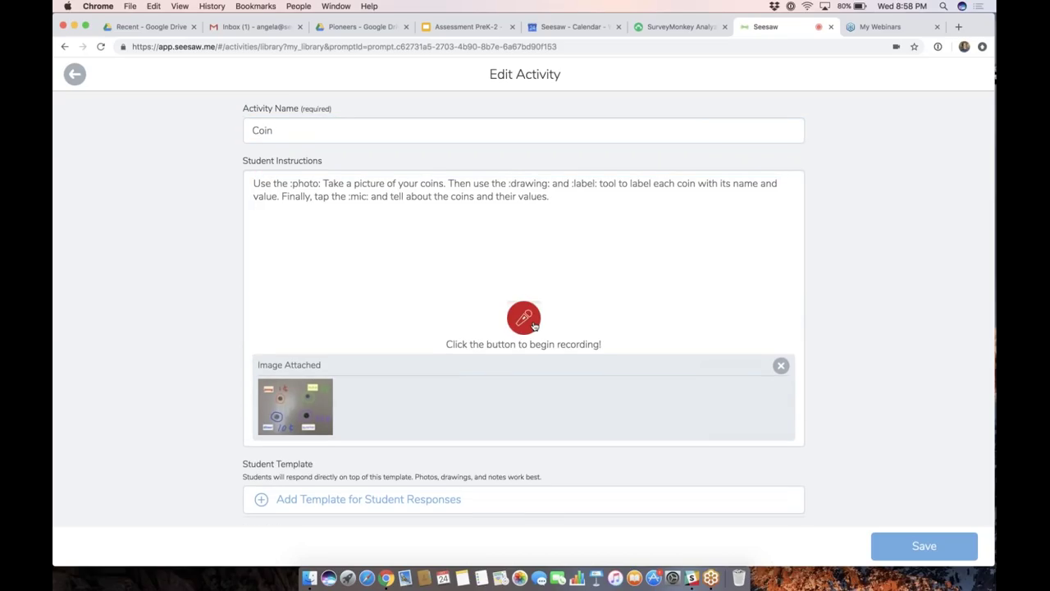
click(523, 317)
click(525, 337)
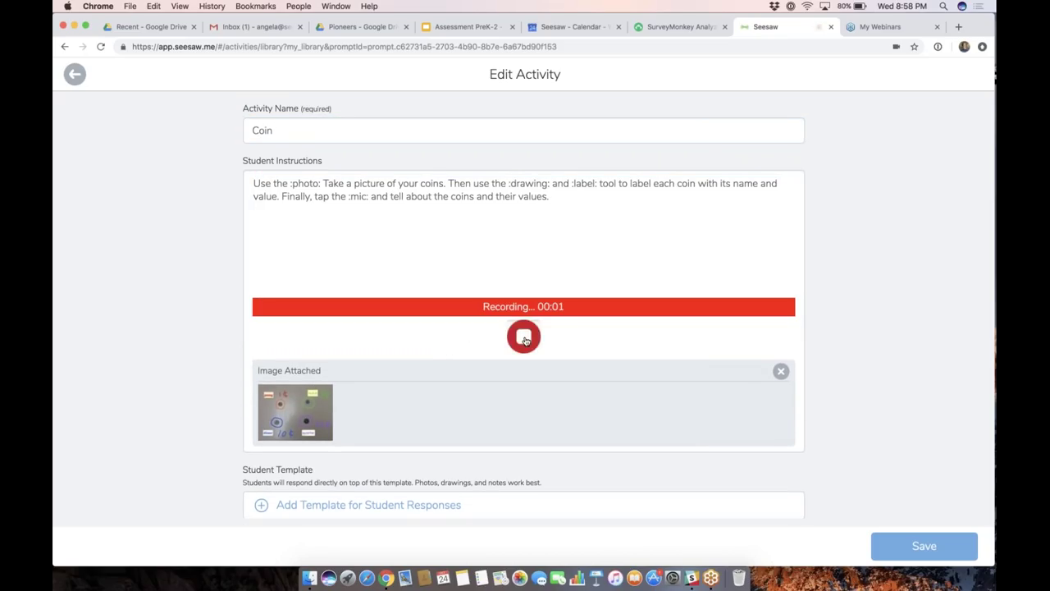
click(321, 188)
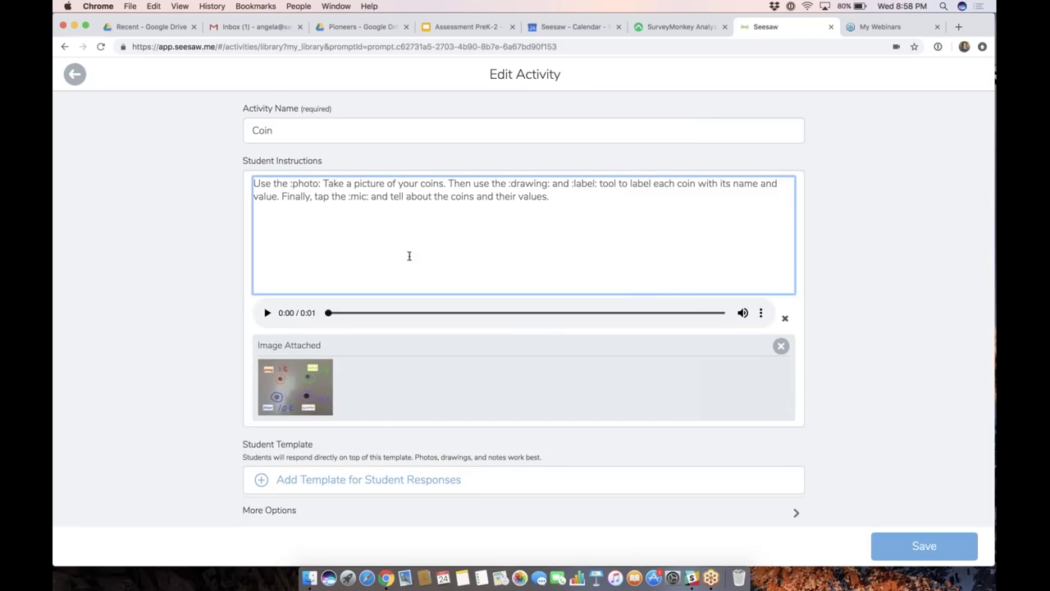
Create a new skill named Coin ID with the subject Math, and tag the Coin activity with it.
scroll(467, 265, down, 2)
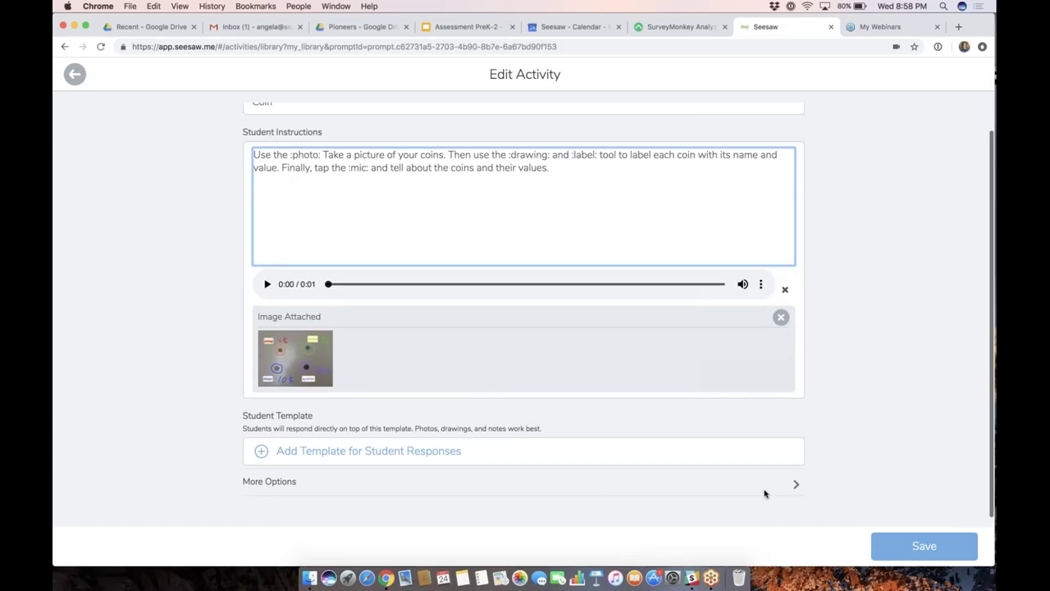
click(795, 486)
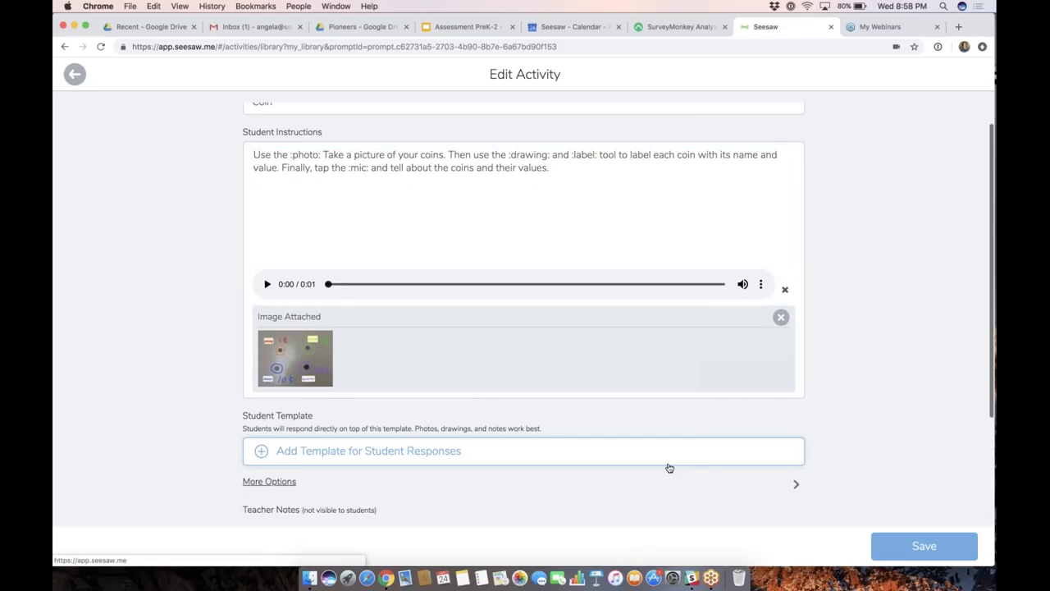
scroll(669, 468, down, 3)
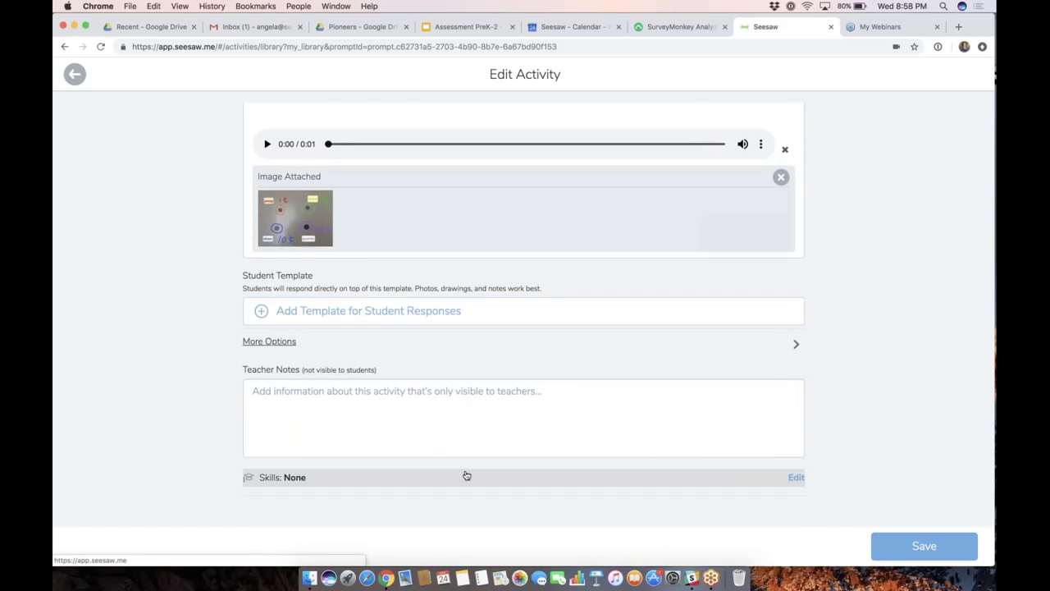
click(797, 478)
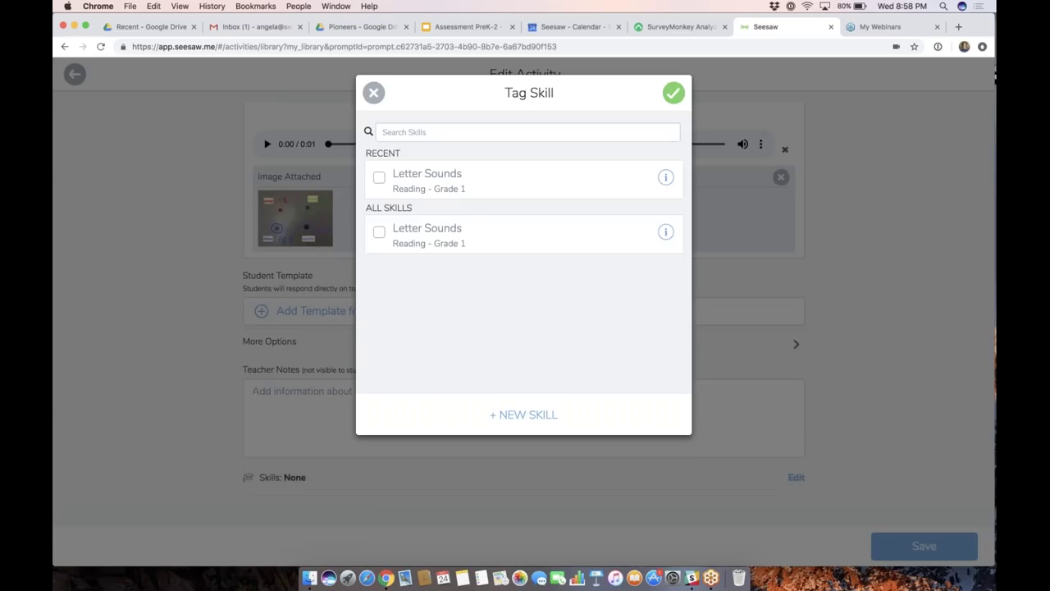
click(529, 419)
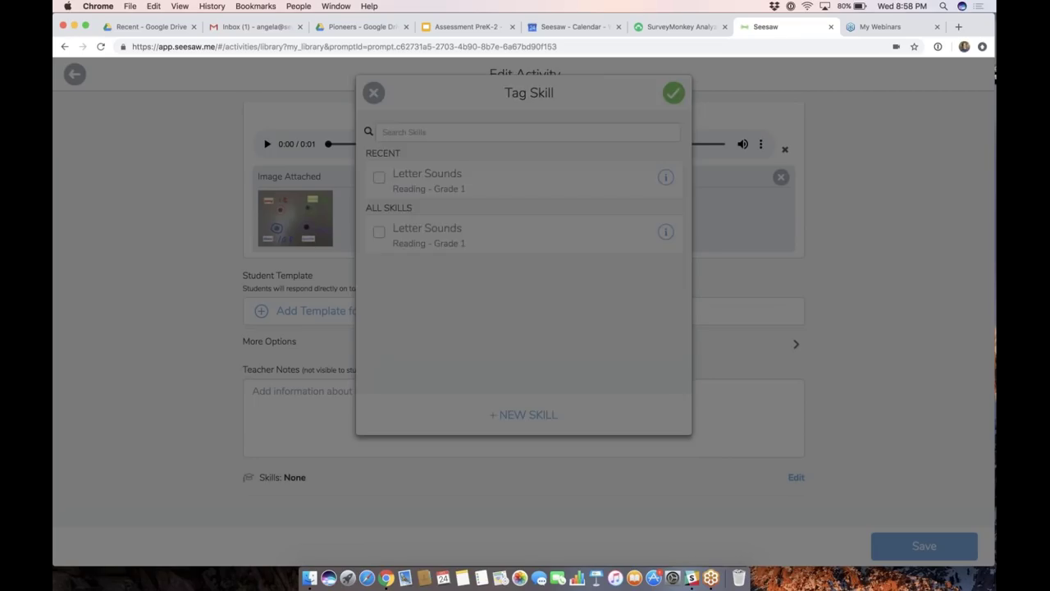
text(Coin ID)
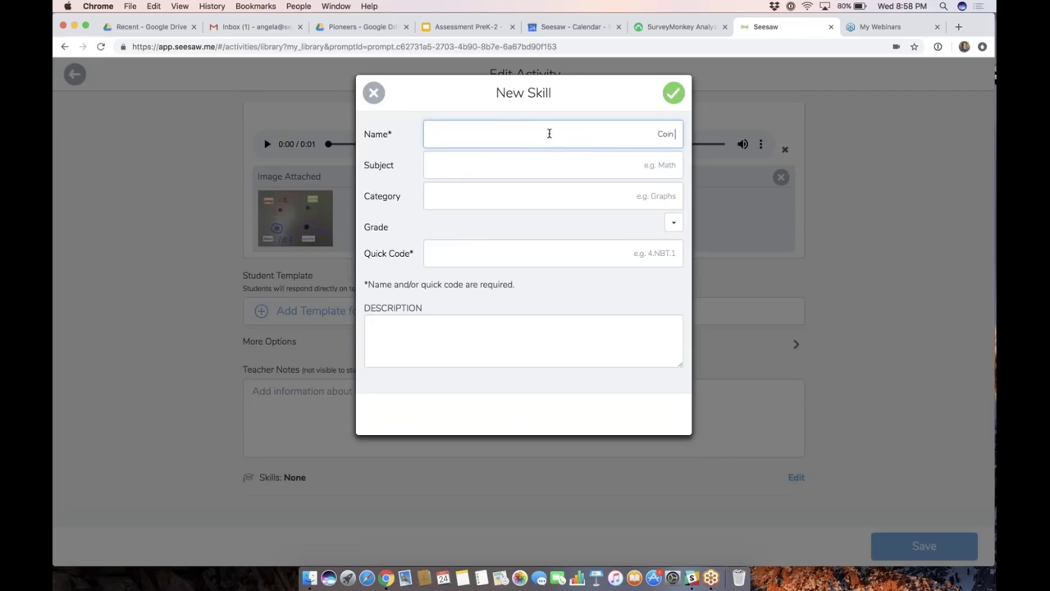
click(552, 160)
text(Math)
click(603, 252)
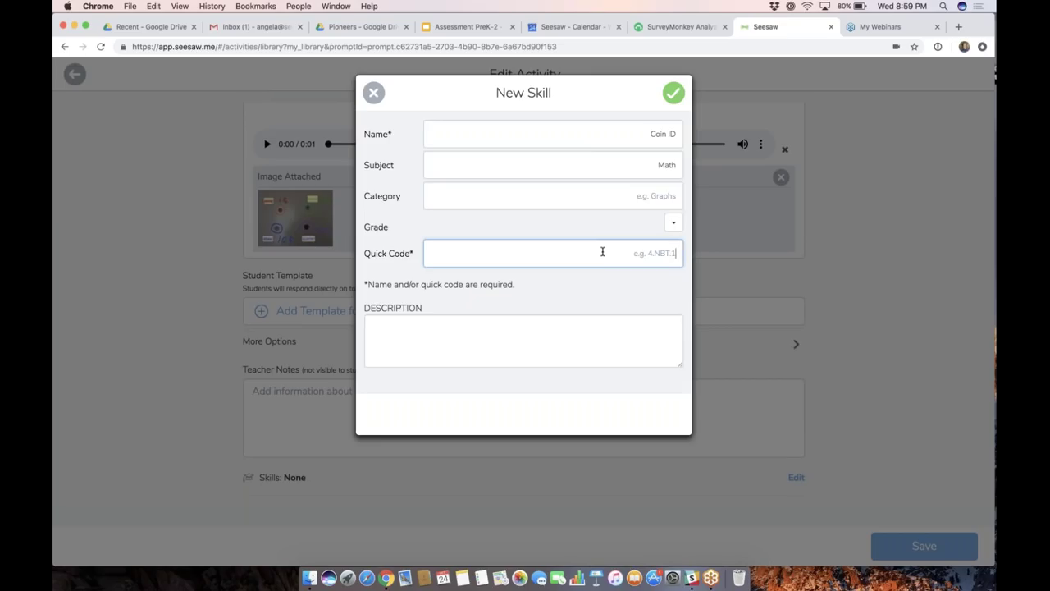
click(673, 94)
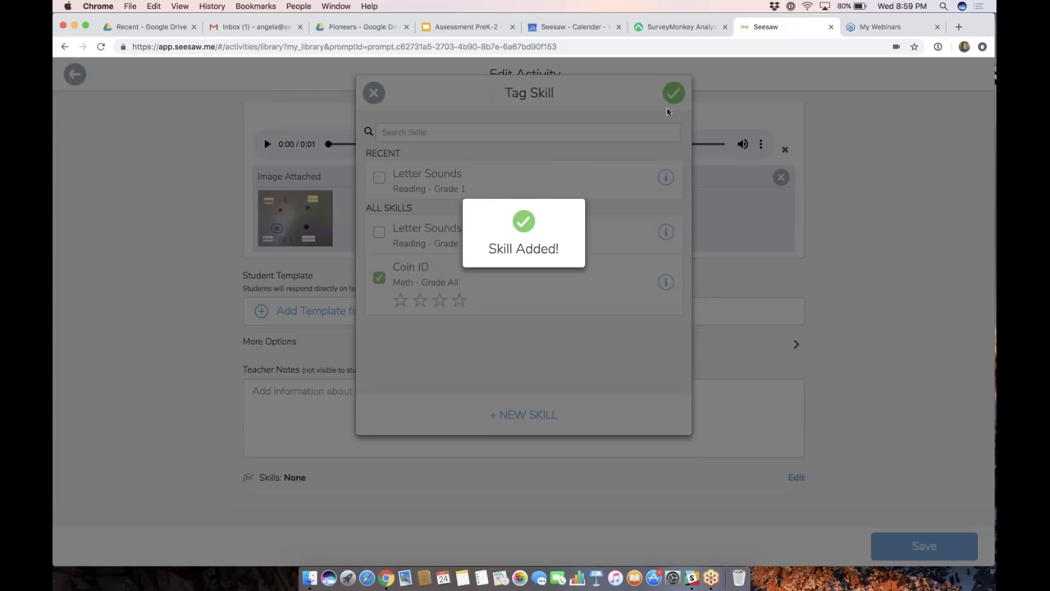
click(674, 94)
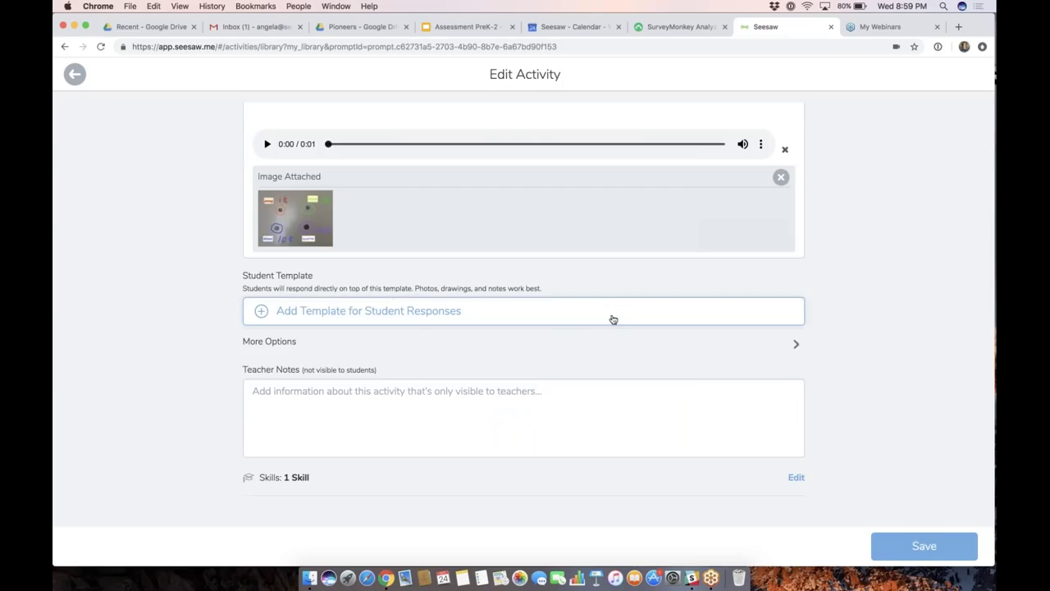
Check the edited Coin activity and save it to My Library.
scroll(699, 232, up, 3)
scroll(878, 114, down, 3)
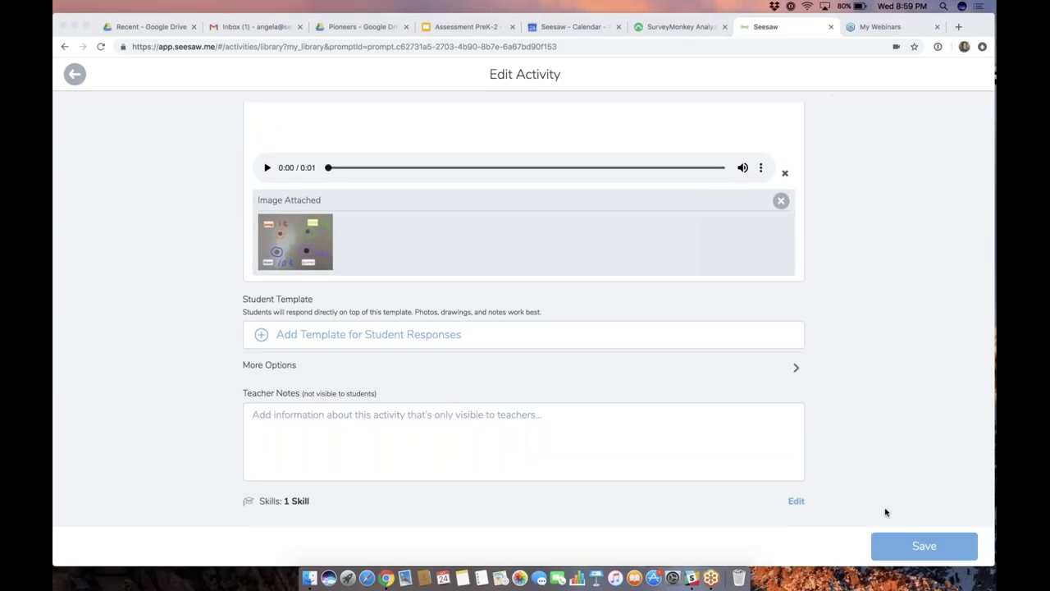
click(923, 550)
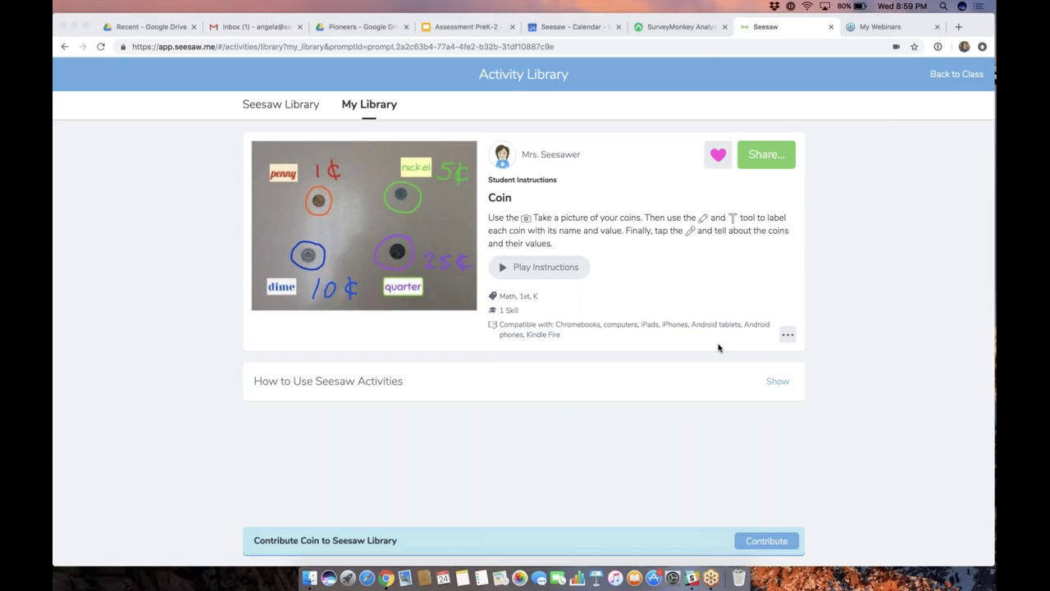
Switch to the Assessment PreK-2 presentation in Google Slides and advance from the Skills View slide to slide 39.
click(440, 28)
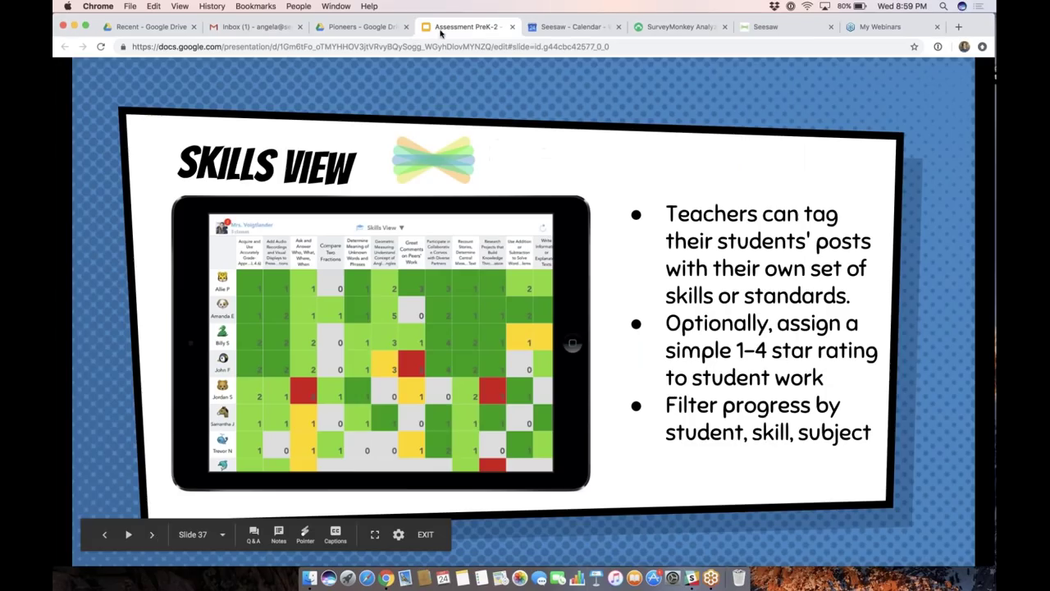
click(153, 535)
right_click(151, 535)
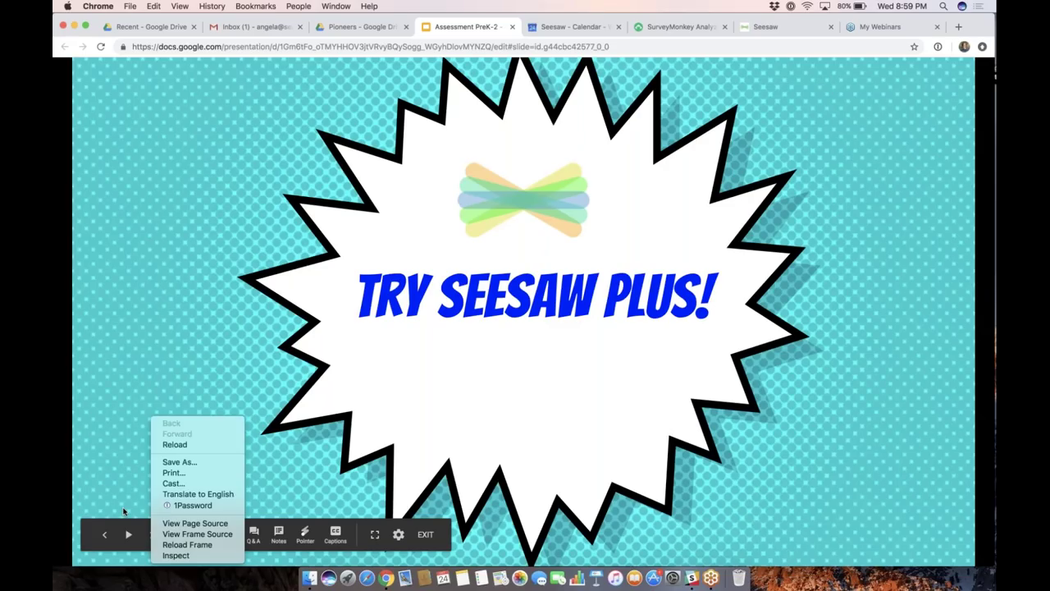
click(153, 537)
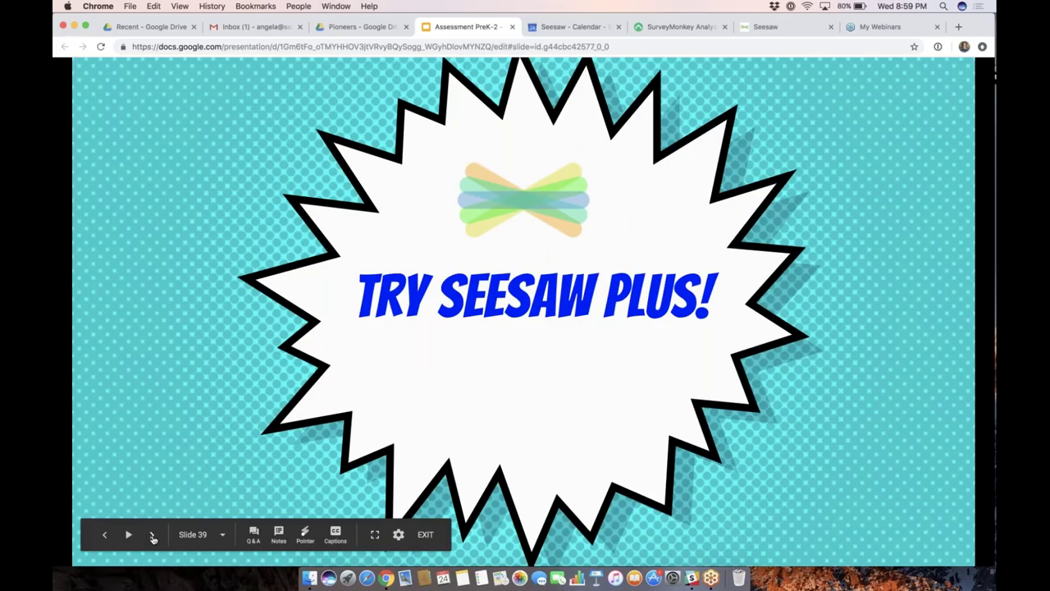